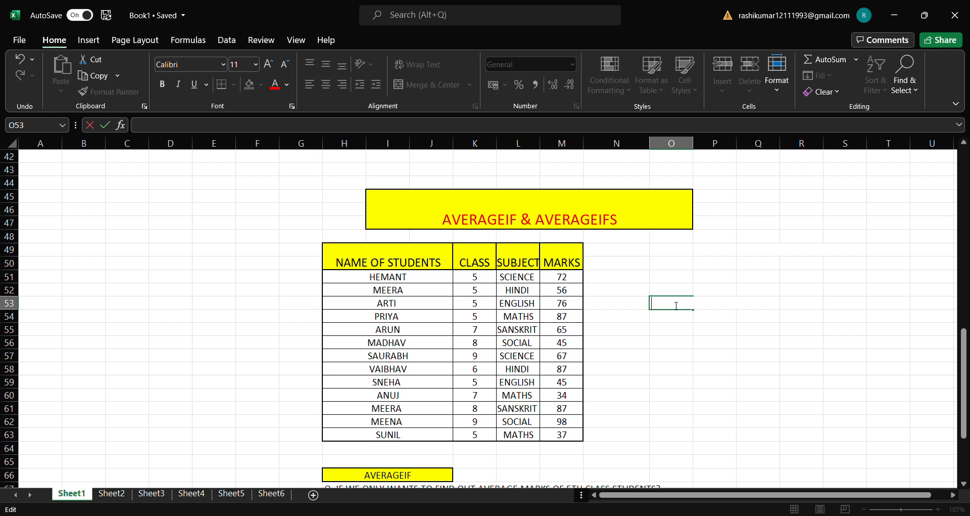
# Step: Calculate the average of all students' marks in cell O53 with =AVERAGE(M51:M63), and check the entered formula
pyautogui.write('=')
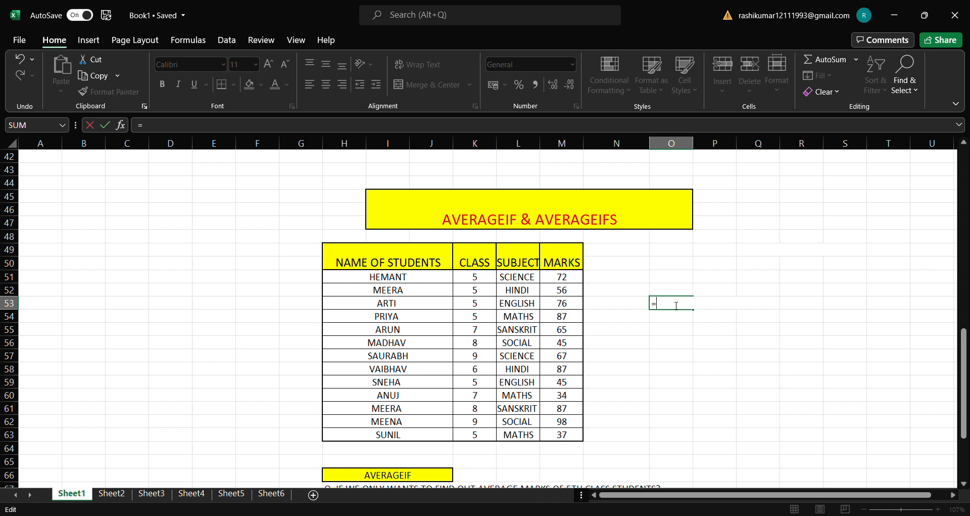
pyautogui.write('AVERAGE')
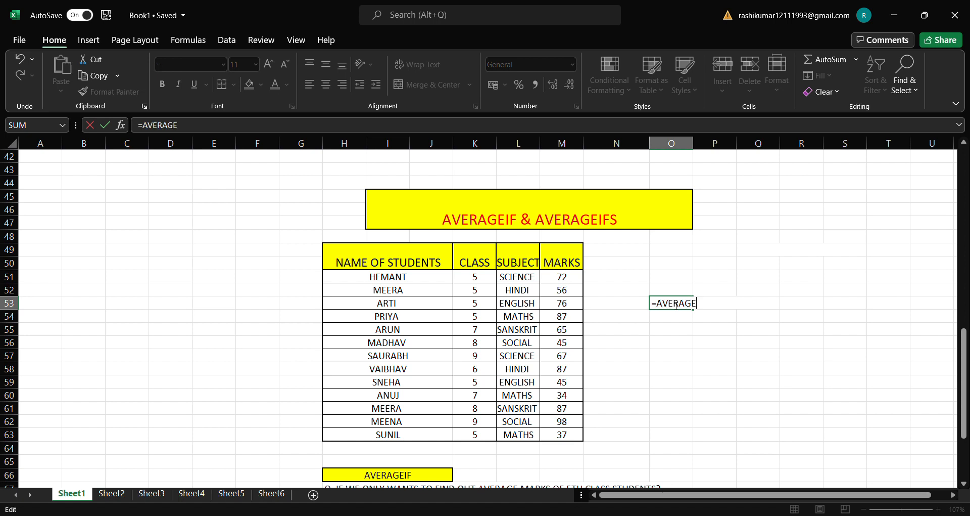
pyautogui.write('(')
pyautogui.moveTo(571, 280); pyautogui.dragTo(568, 435)
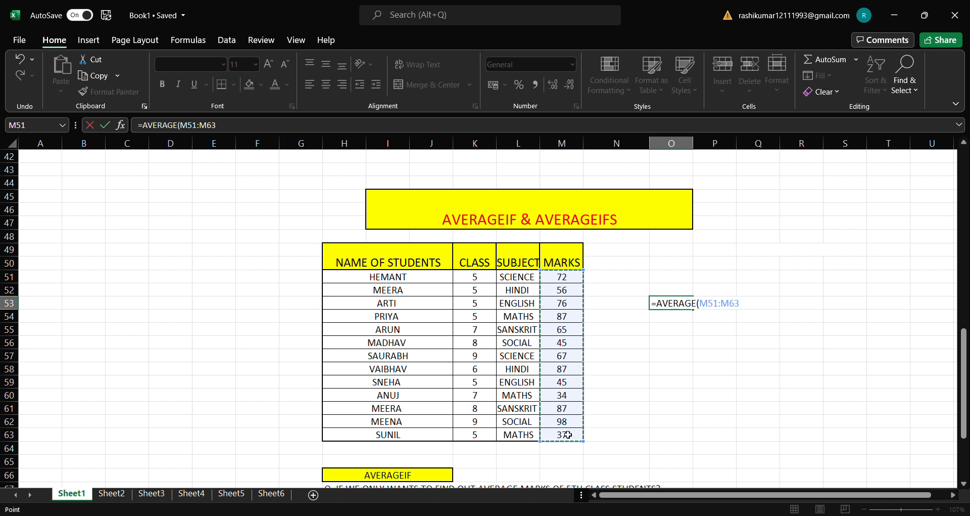
pyautogui.write(')')
pyautogui.press('Return')
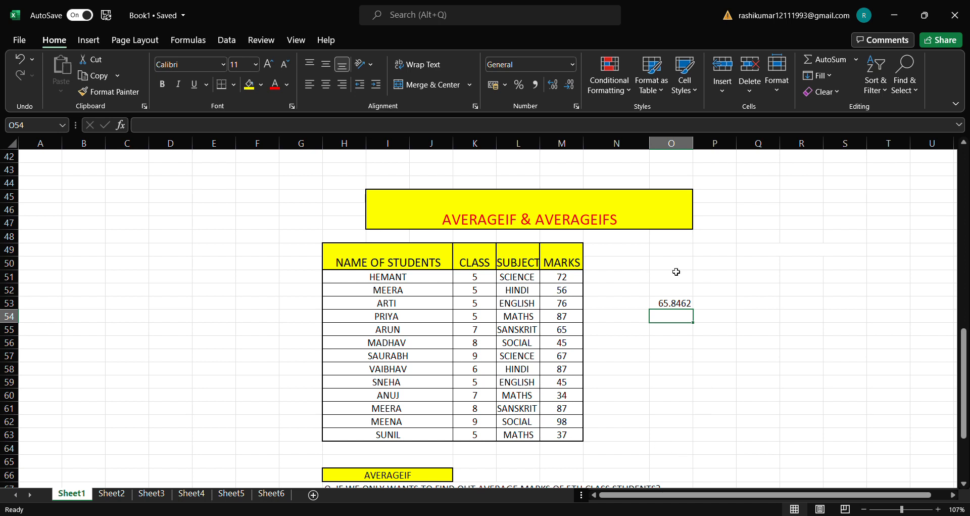
pyautogui.doubleClick(671, 303)
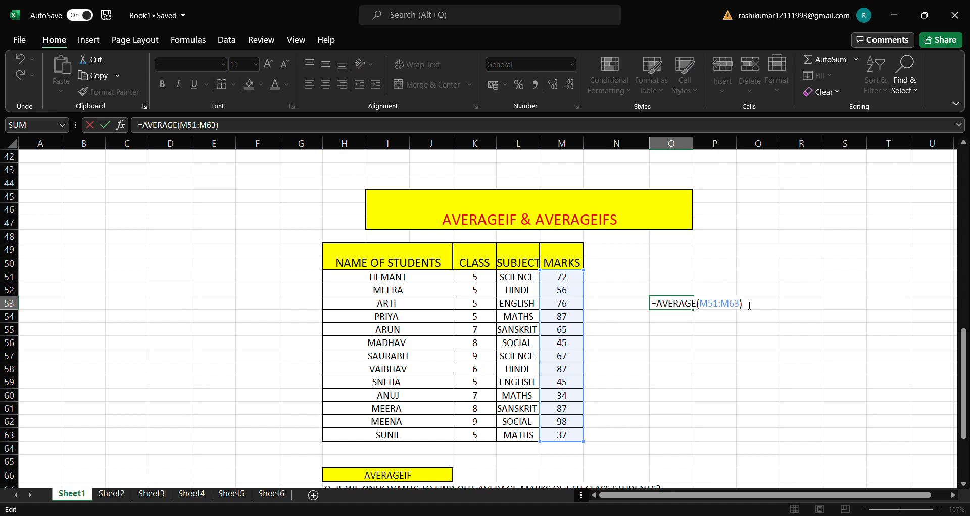
pyautogui.press('Return')
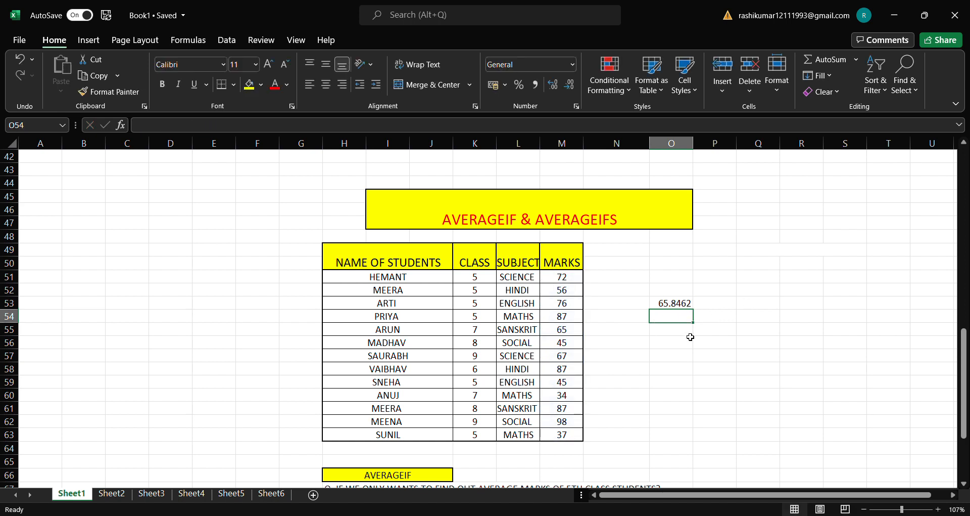
# Step: Repeat the average of the marks column in cell O55 with =AVERAGE(M51:M63)
pyautogui.click(691, 334)
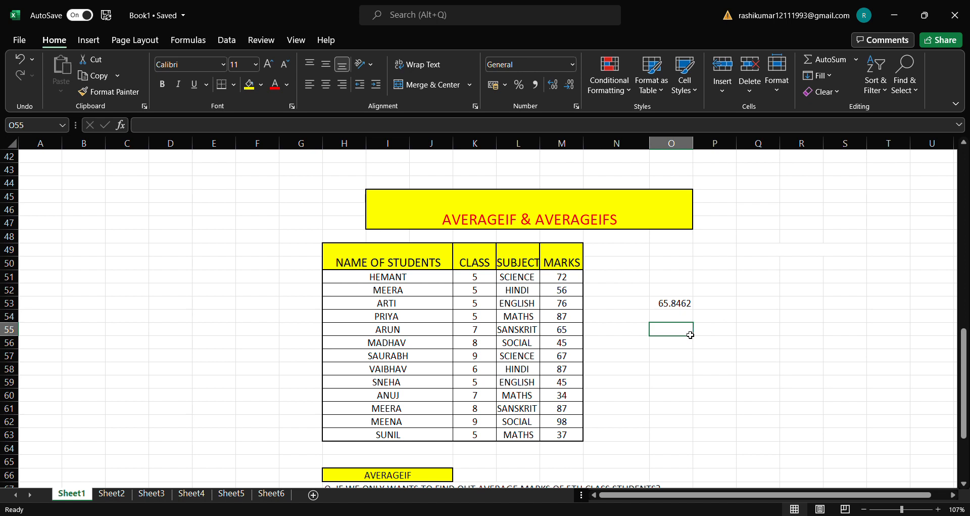
pyautogui.write('=')
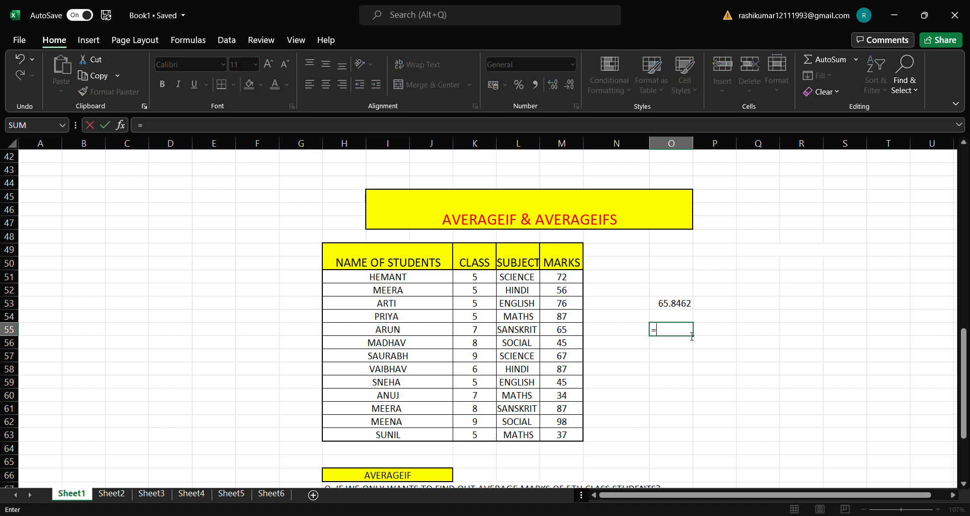
pyautogui.write('AVERAG')
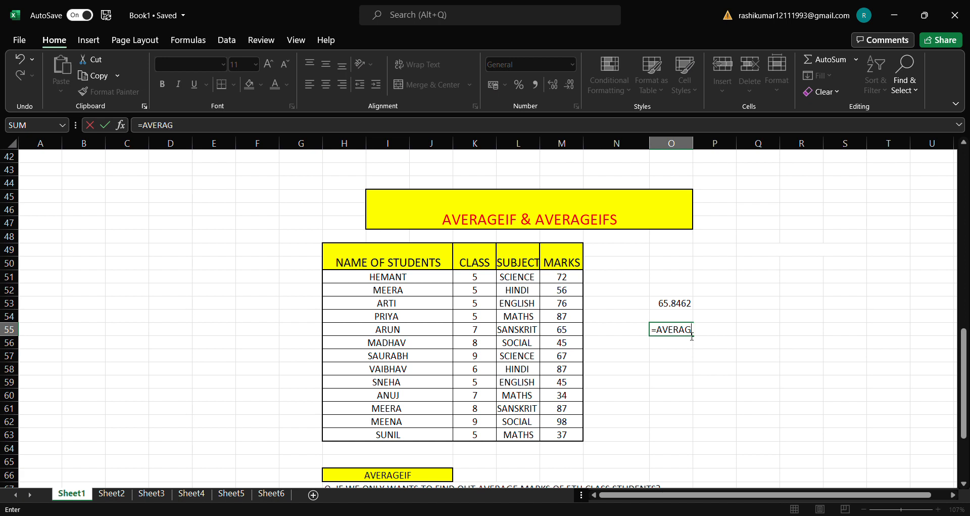
pyautogui.write('E(')
pyautogui.moveTo(563, 277); pyautogui.dragTo(564, 433)
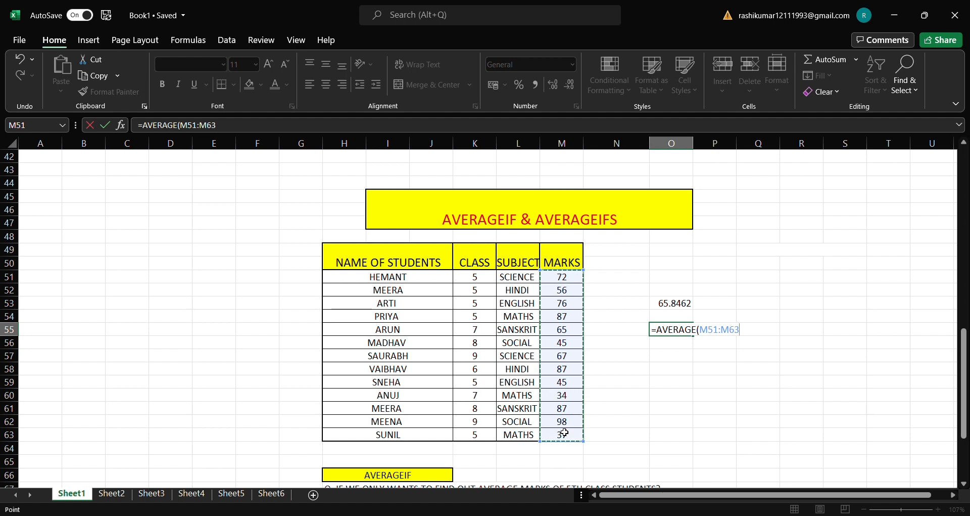
pyautogui.press('Return')
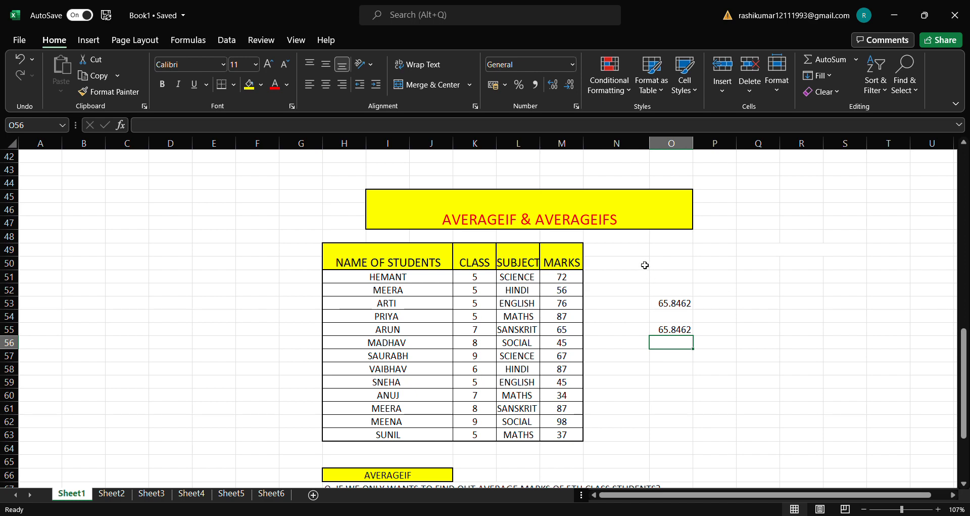
# Step: Review the AVERAGE formulas in the DATA table's MEAN row for column A and in cell O53
pyautogui.scroll(11, 645, 265)
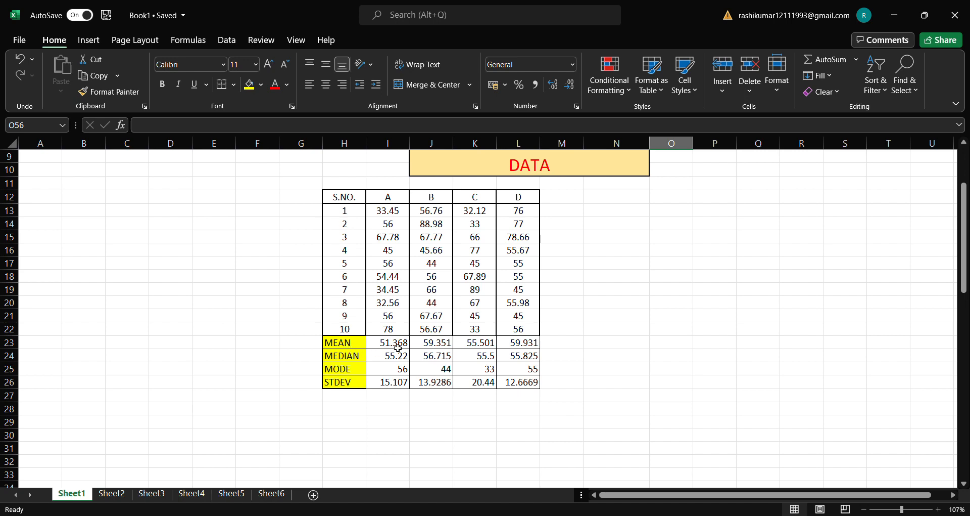
pyautogui.doubleClick(396, 348)
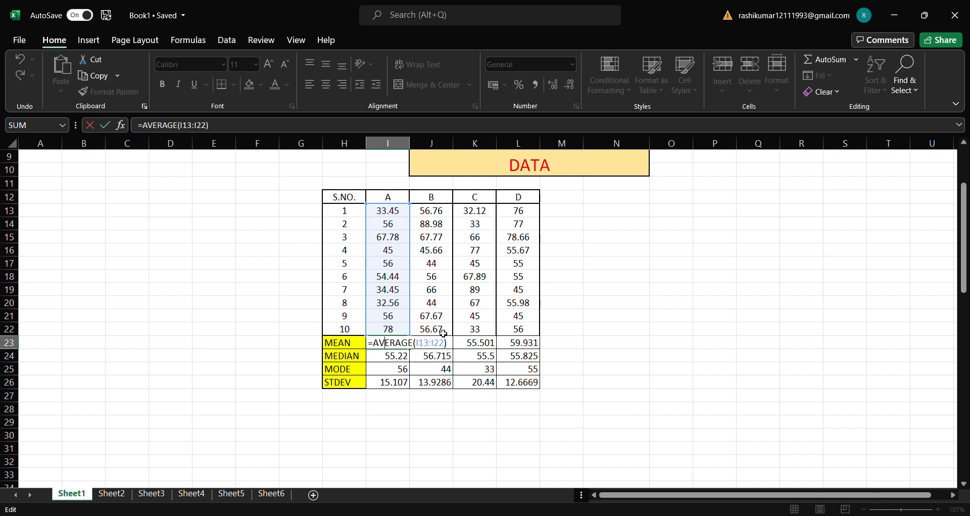
pyautogui.click(452, 346)
pyautogui.press('Return')
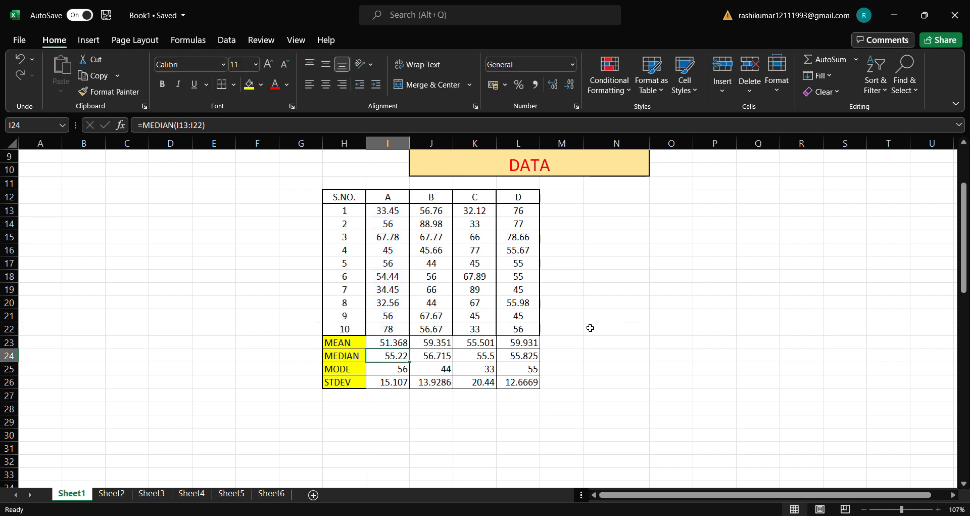
pyautogui.scroll(-12, 590, 327)
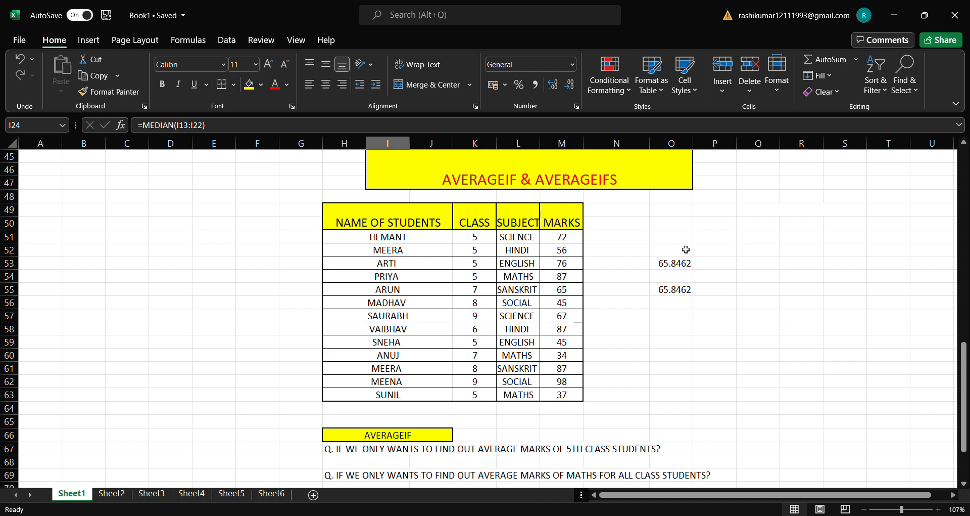
pyautogui.doubleClick(663, 267)
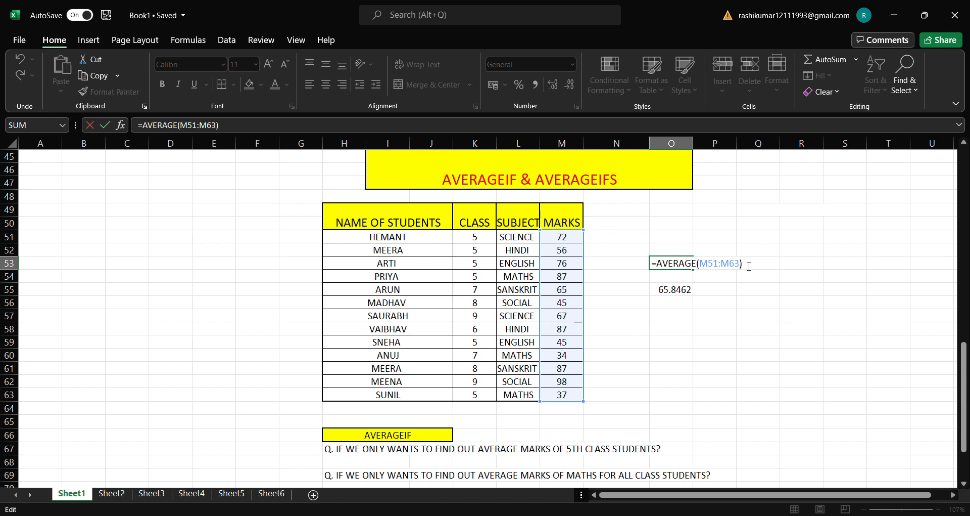
pyautogui.press('Return')
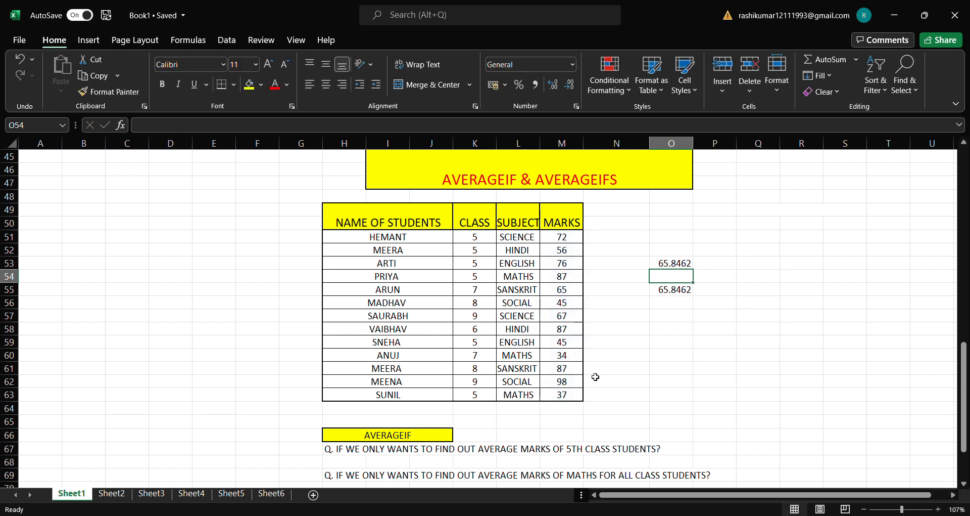
pyautogui.scroll(-1, 596, 376)
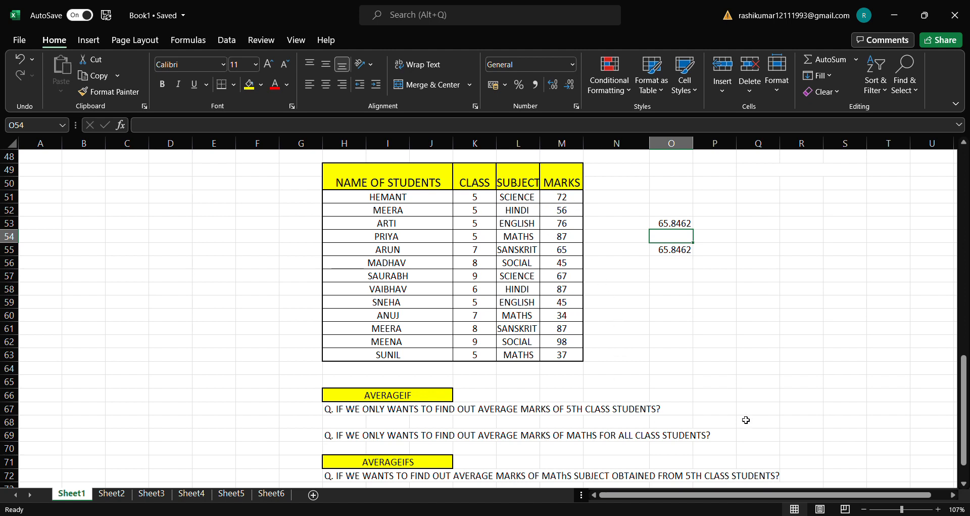
pyautogui.click(721, 415)
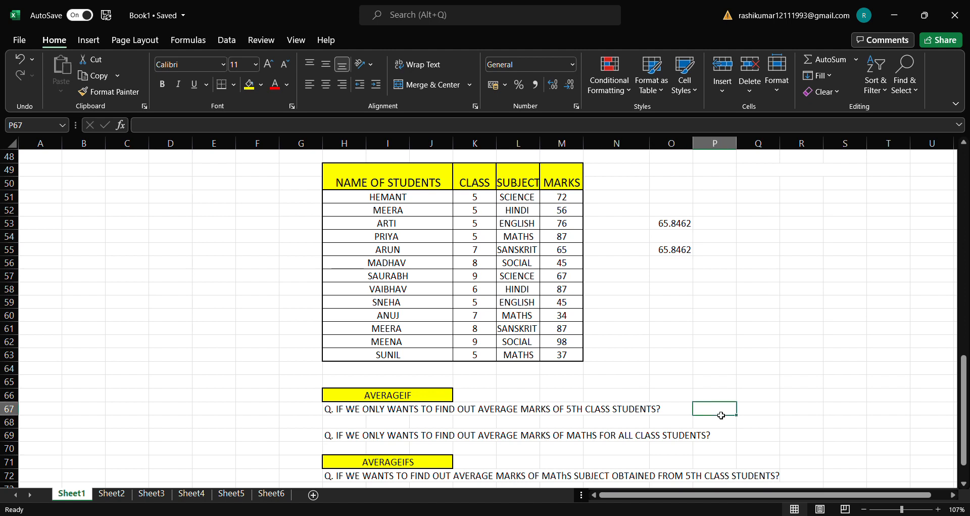
pyautogui.write('=AVERAGE')
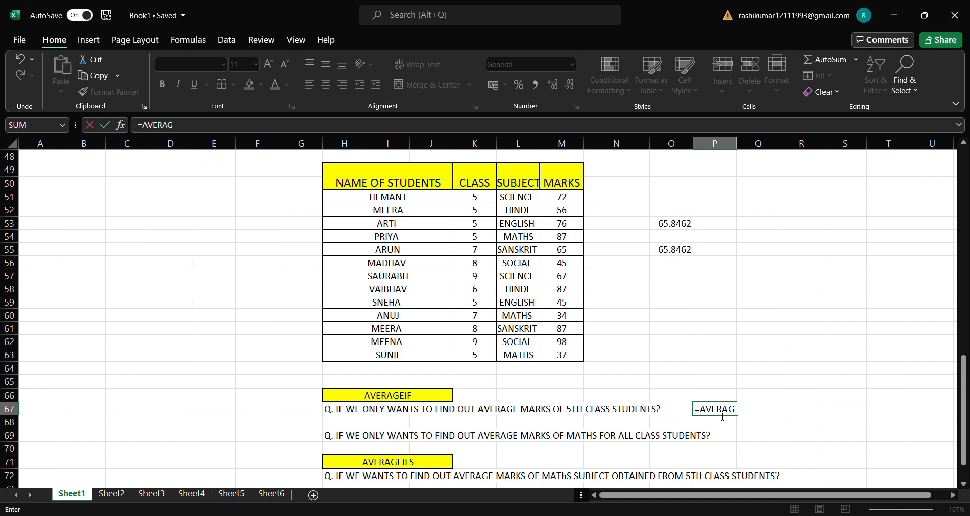
pyautogui.press('BackSpace')
pyautogui.press('BackSpace')
pyautogui.press('BackSpace')
pyautogui.press('BackSpace')
pyautogui.press('BackSpace')
pyautogui.press('BackSpace')
pyautogui.press('BackSpace')
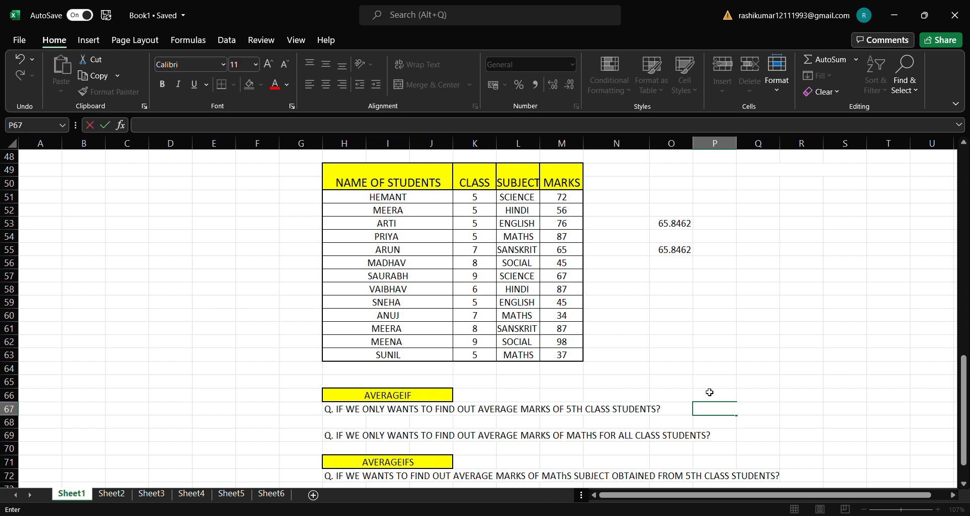
# Step: Enter =AVERAGEA(L51:M63) in cell O58 to average the subject and marks columns together, and check the formula
pyautogui.click(685, 289)
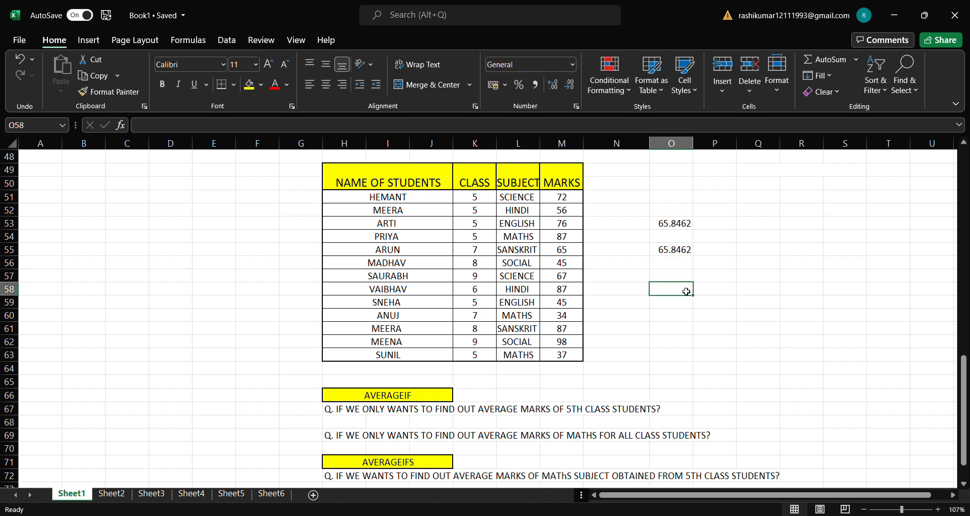
pyautogui.write('=AVERAGE')
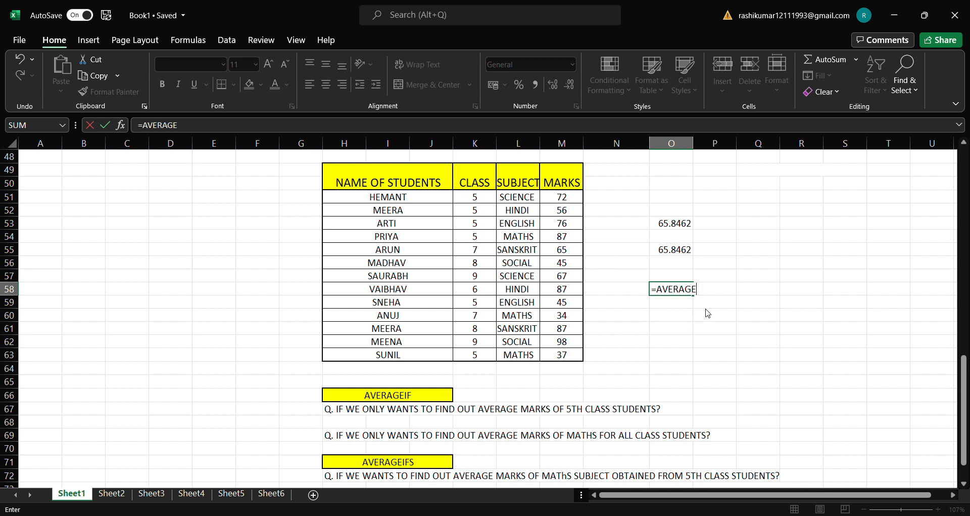
pyautogui.write('A(')
pyautogui.moveTo(516, 198); pyautogui.dragTo(555, 357)
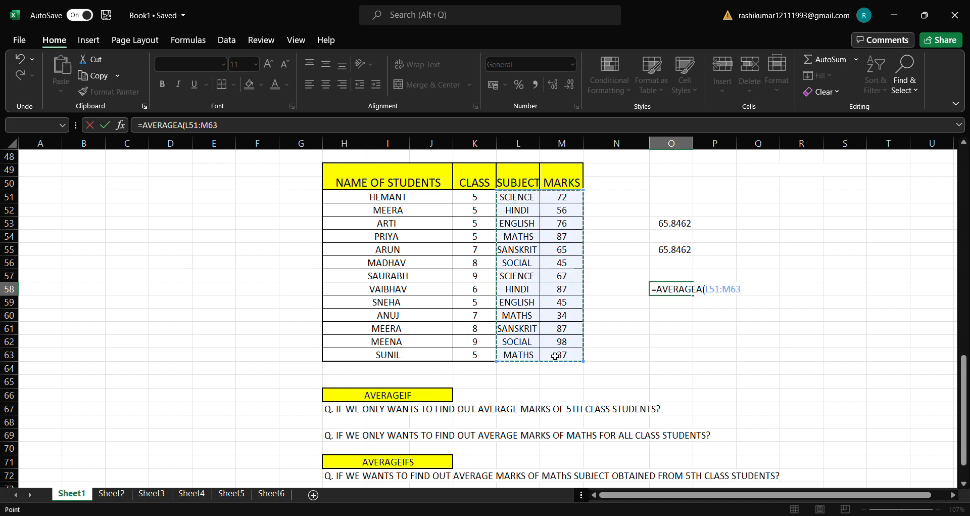
pyautogui.write(')')
pyautogui.press('Return')
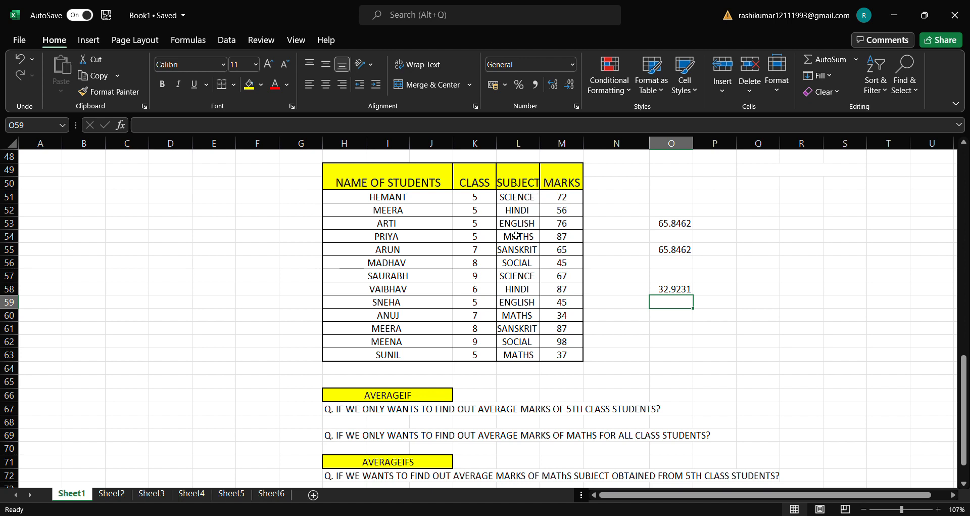
pyautogui.doubleClick(662, 292)
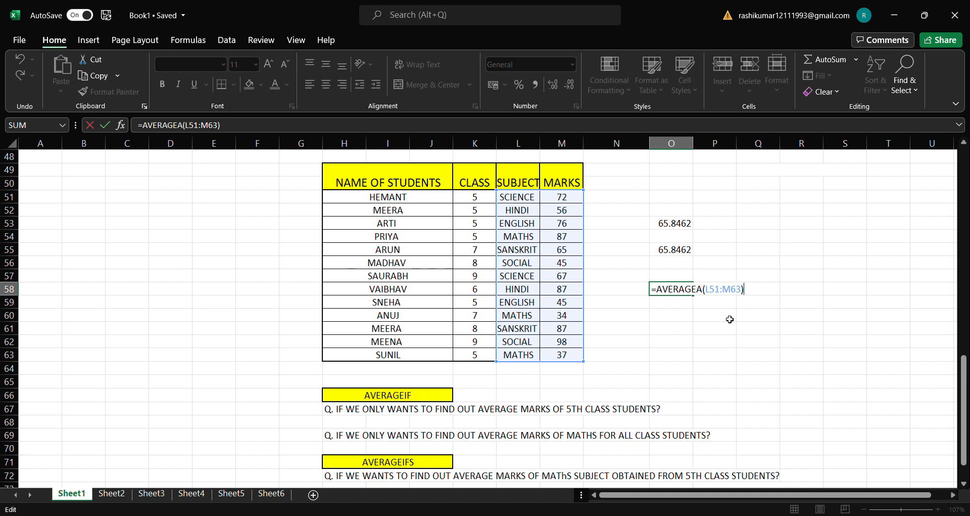
pyautogui.press('Return')
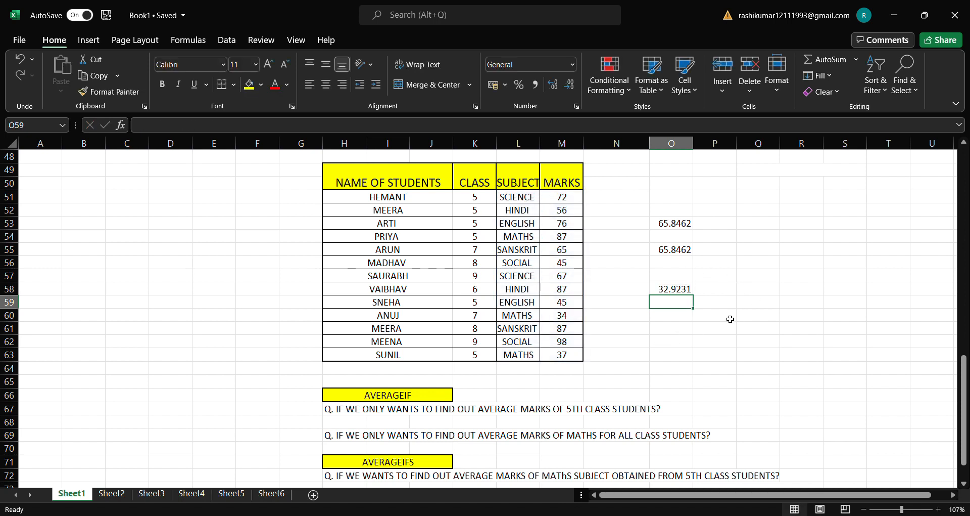
# Step: Add up all the students' marks in cell O61 with =SUM(M51:M63), and check the formula
pyautogui.click(683, 334)
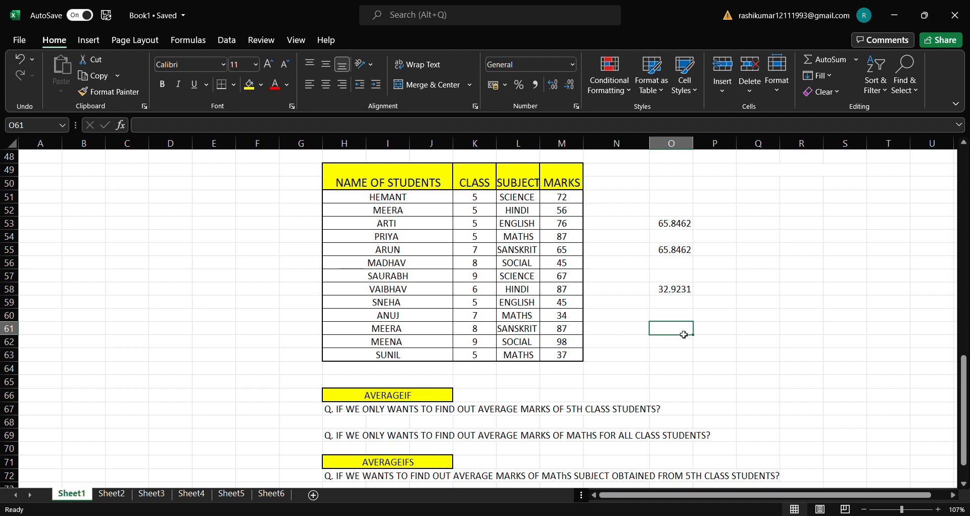
pyautogui.write('=SUM')
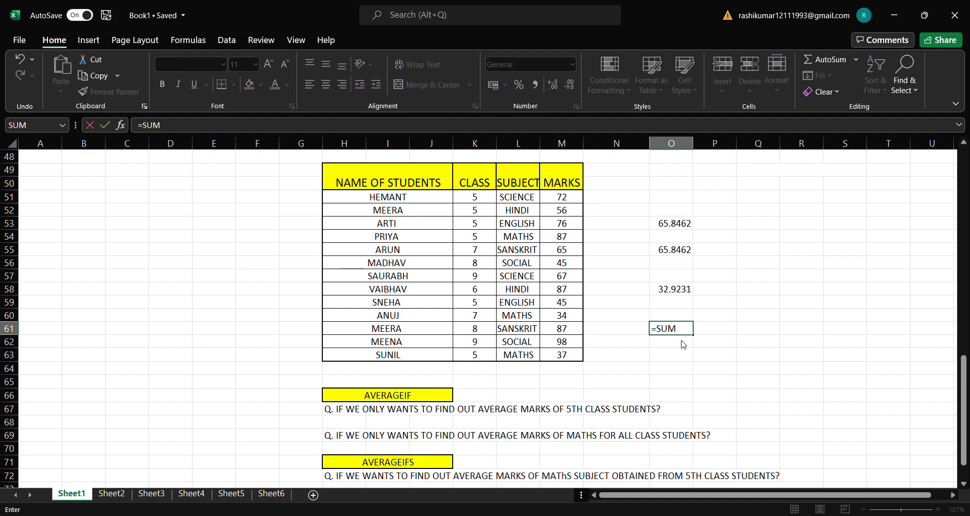
pyautogui.write('(')
pyautogui.click(561, 197)
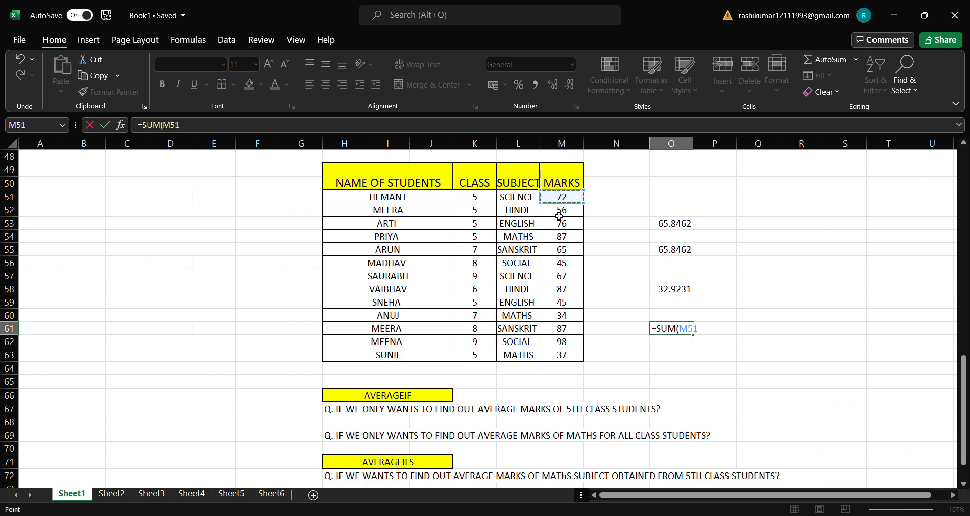
pyautogui.moveTo(559, 216); pyautogui.dragTo(564, 353)
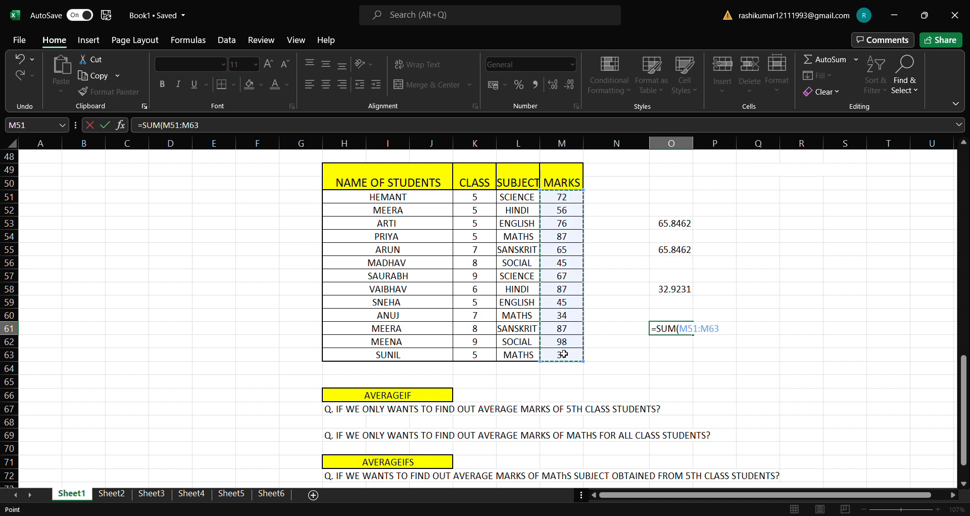
pyautogui.press('Return')
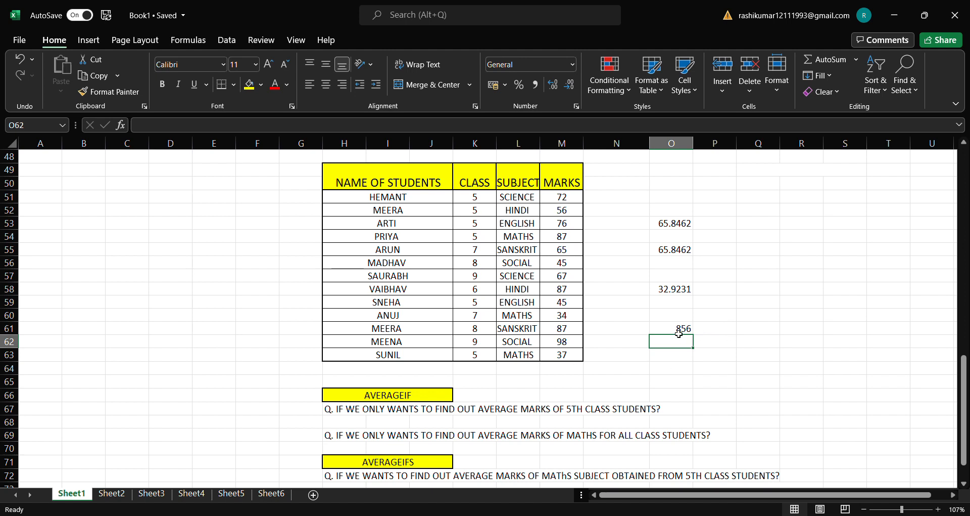
pyautogui.doubleClick(679, 331)
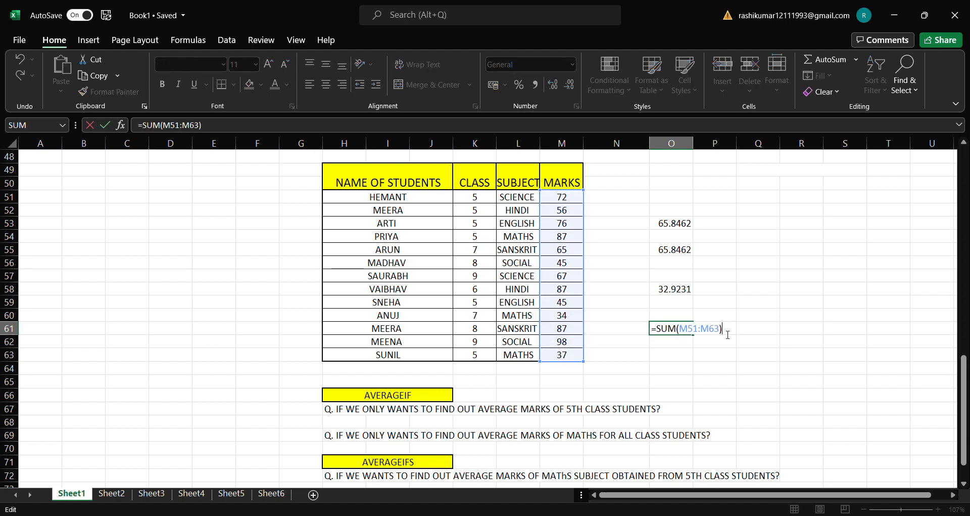
pyautogui.press('Return')
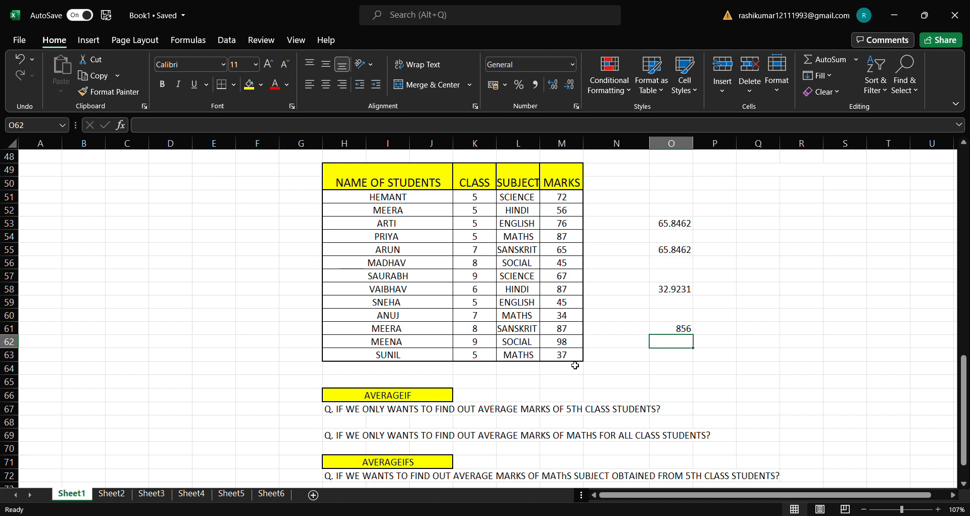
# Step: Review the SUM formula that totals the students' marks in cell O61
pyautogui.doubleClick(690, 330)
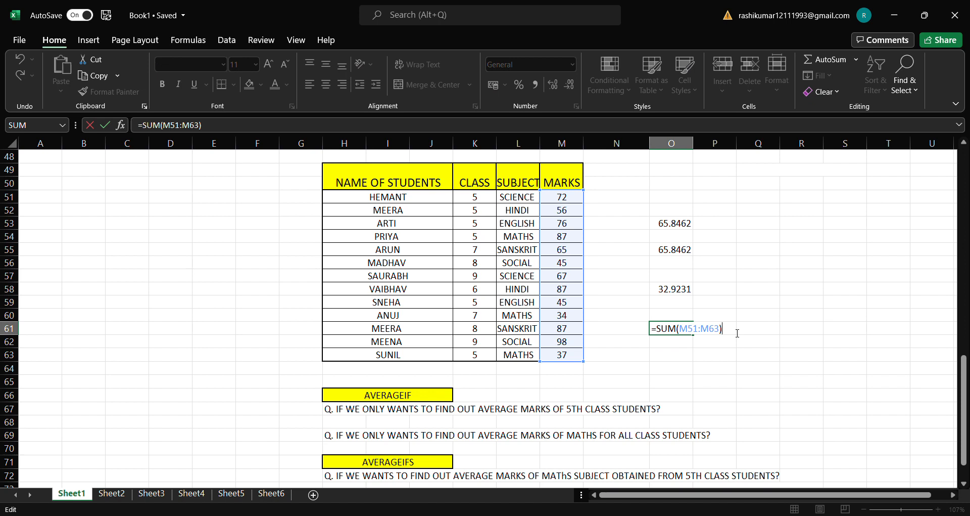
pyautogui.press('Return')
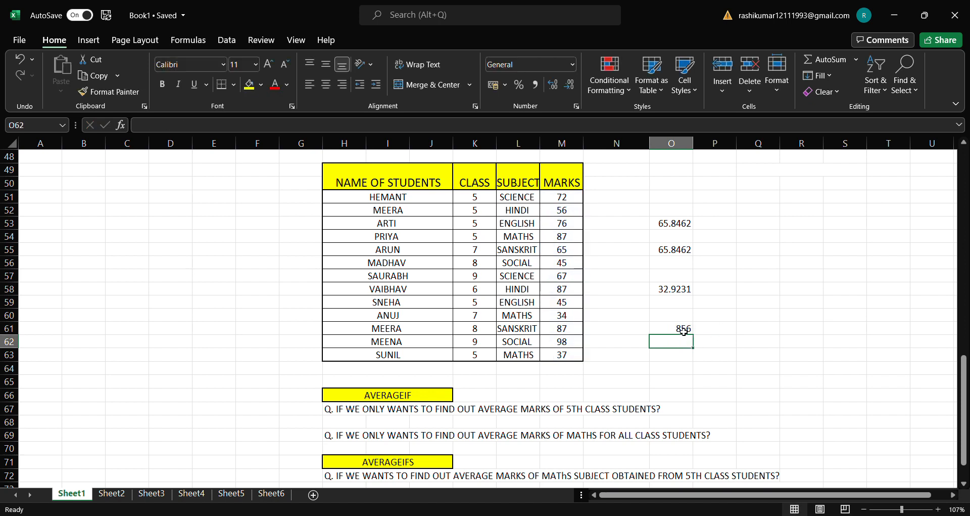
pyautogui.click(683, 331)
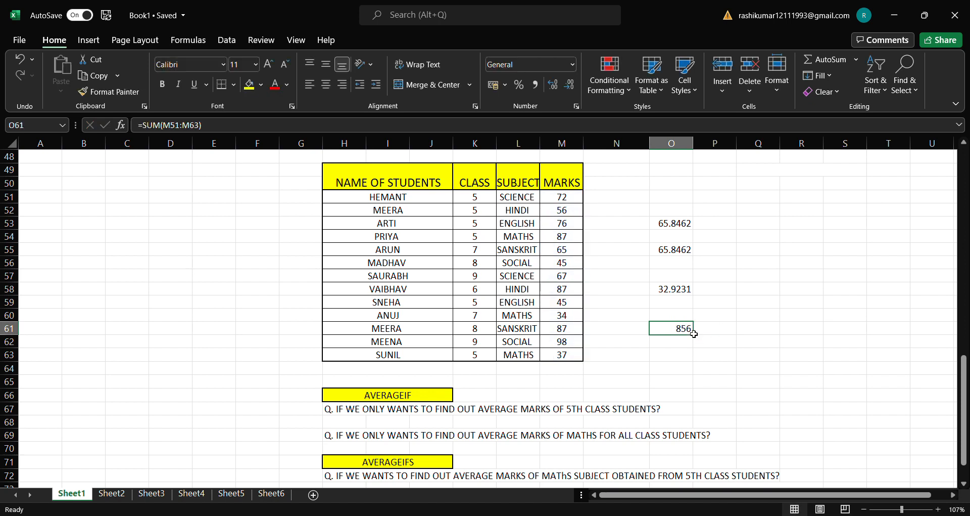
# Step: Enter =856/13 in cell O63 to work out the average manually from the marks total
pyautogui.doubleClick(687, 357)
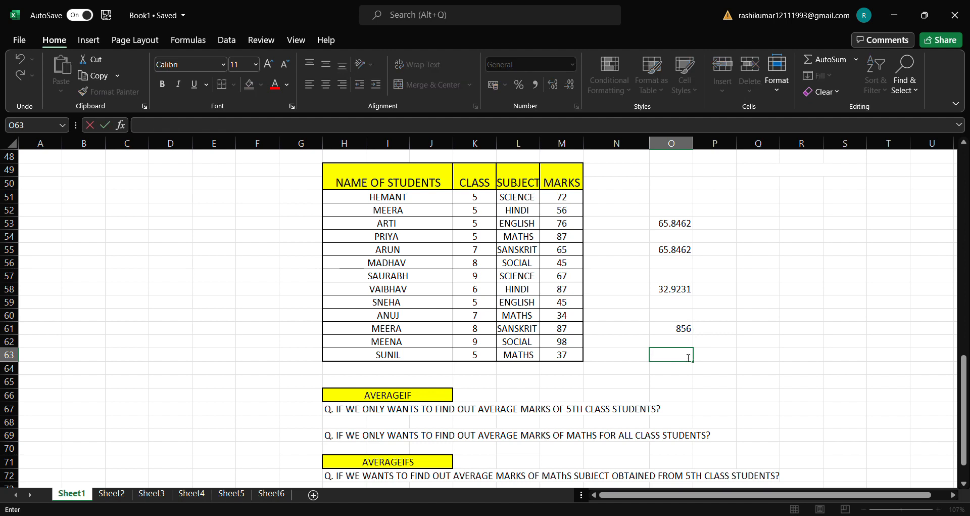
pyautogui.write('=85')
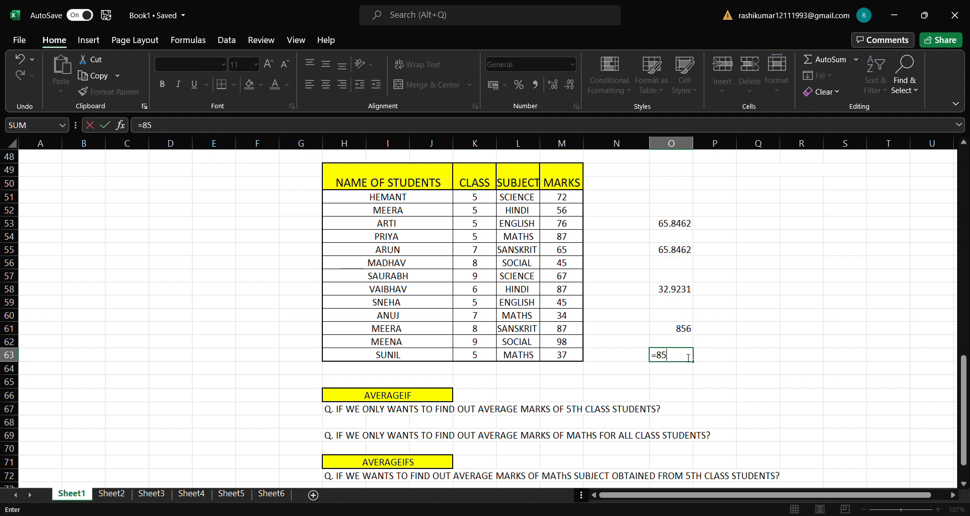
pyautogui.write('6/13')
pyautogui.press('Return')
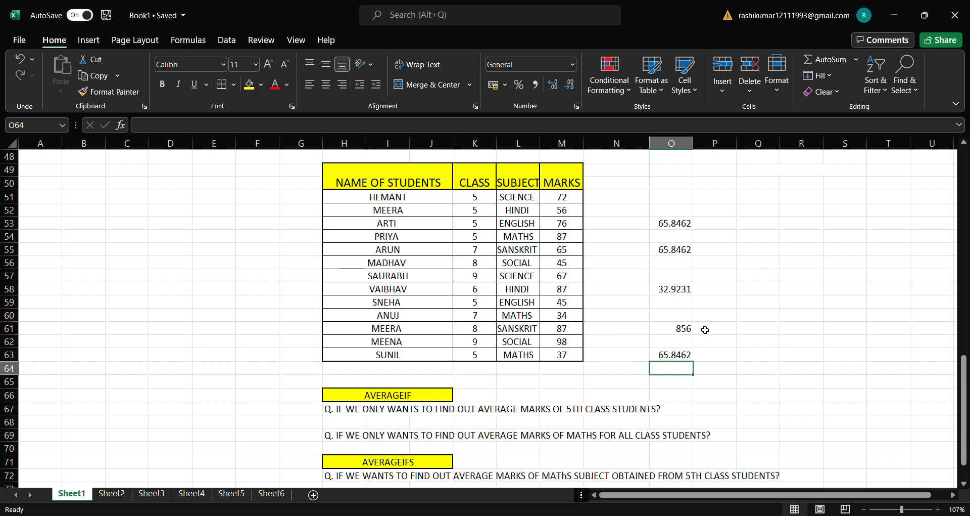
# Step: Enter =856/26 in cell P63 to reproduce the AVERAGEA calculation manually
pyautogui.doubleClick(735, 360)
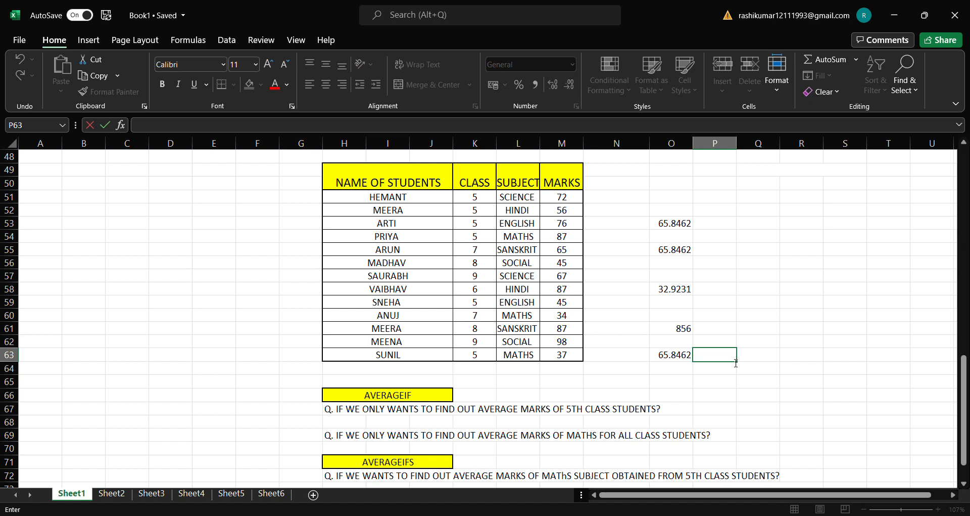
pyautogui.write('856/26')
pyautogui.press('Return')
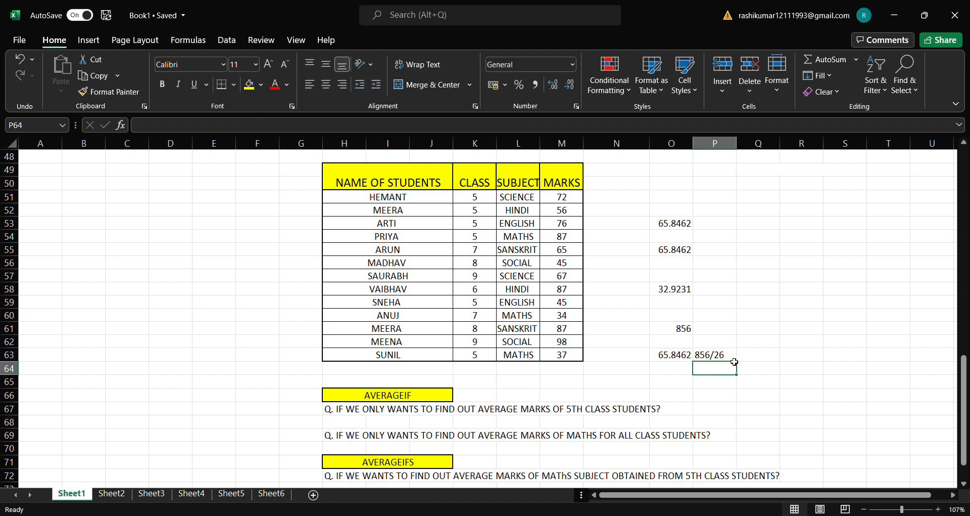
pyautogui.doubleClick(720, 355)
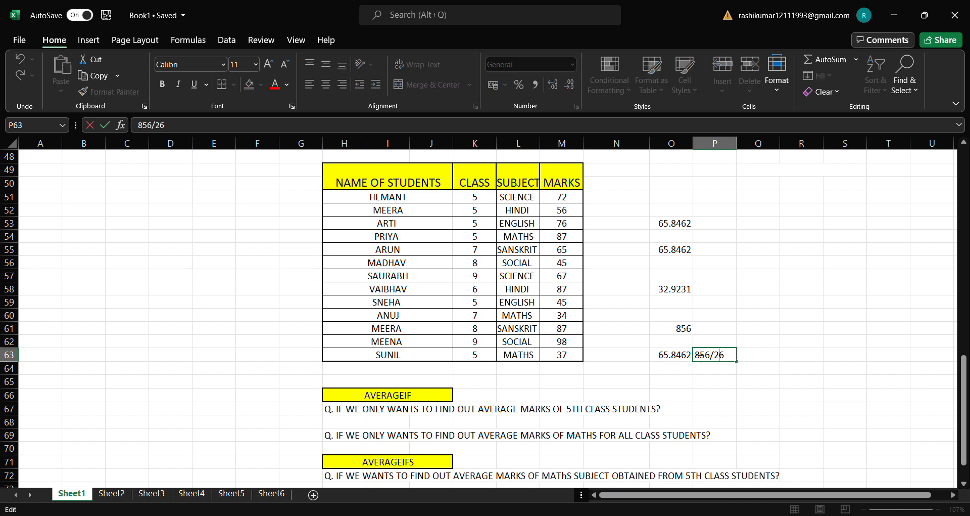
pyautogui.write('=')
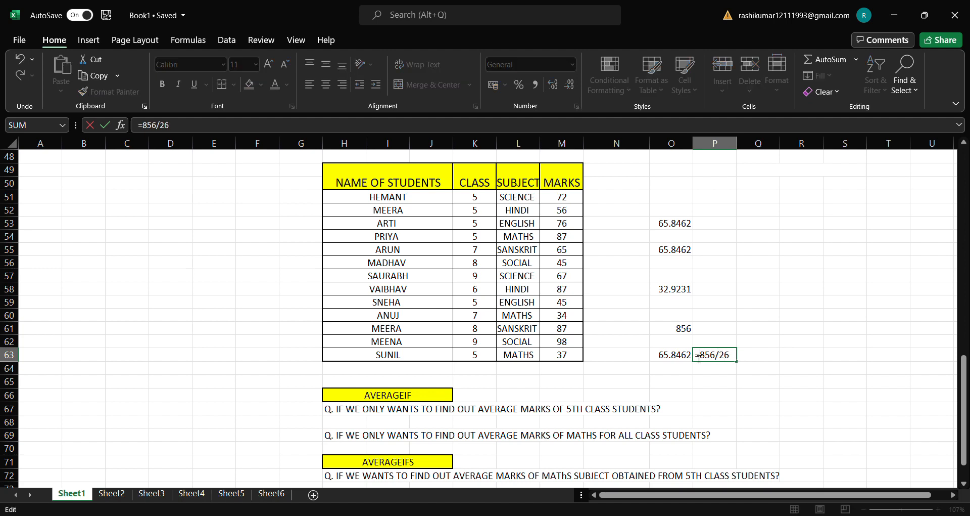
pyautogui.press('Return')
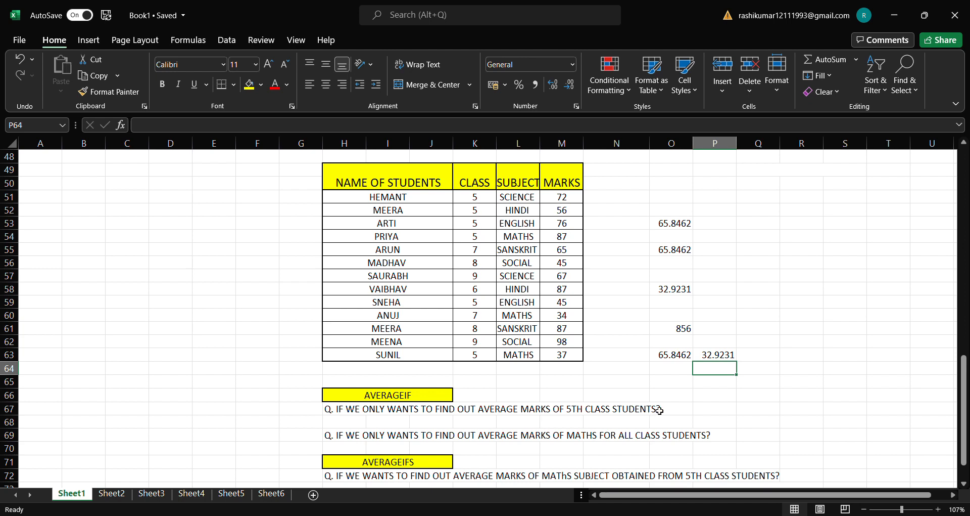
# Step: Begin an AVERAGEIF formula in cell P67 with the class range K51:K63 and cell K53 as the 5th class criterion
pyautogui.doubleClick(713, 414)
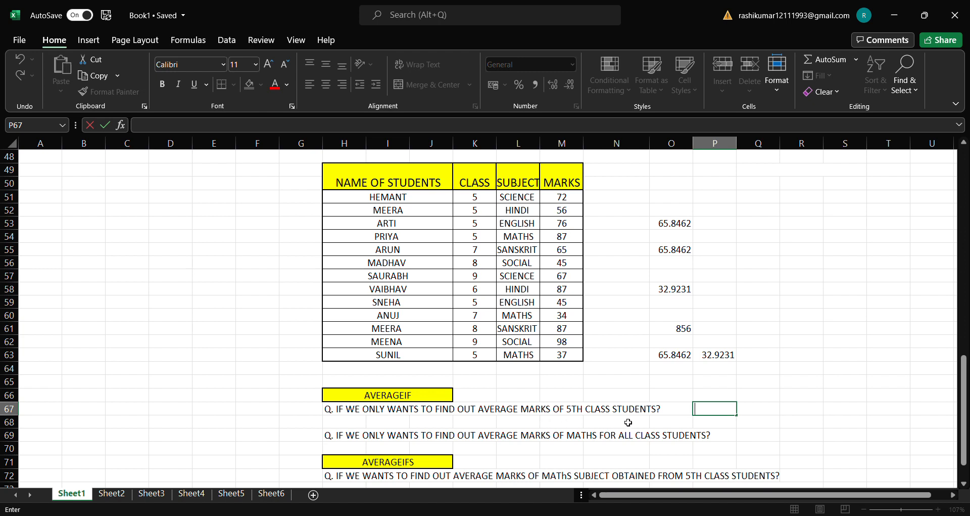
pyautogui.write('=AVER')
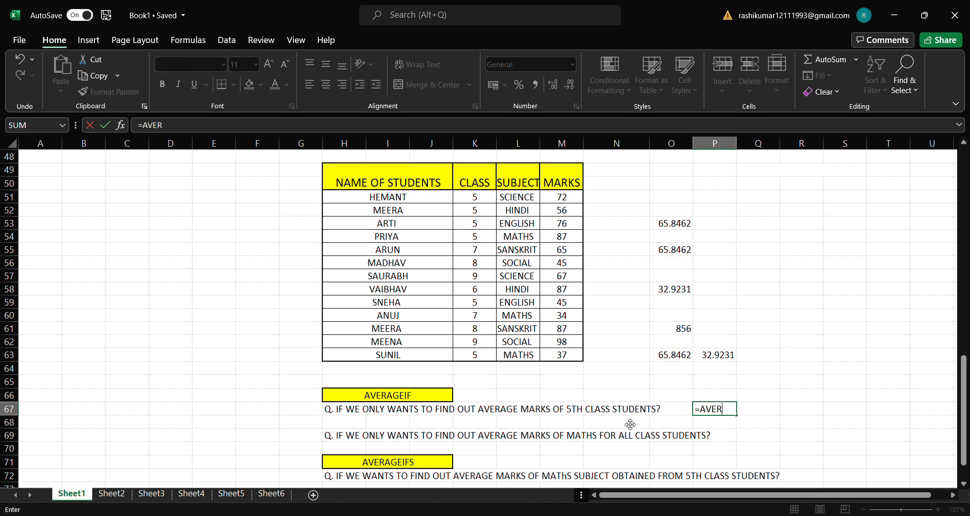
pyautogui.write('AGEIF(')
pyautogui.moveTo(486, 197); pyautogui.dragTo(476, 356)
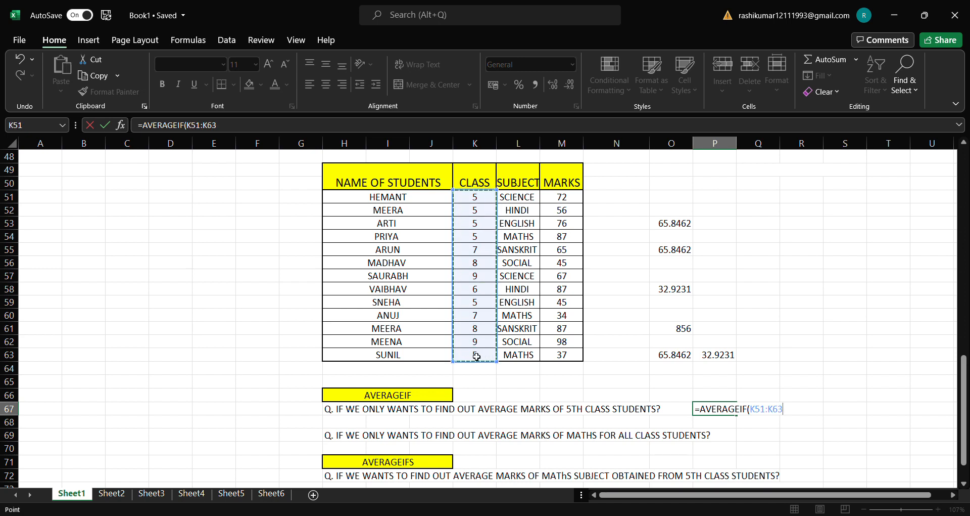
pyautogui.write(',')
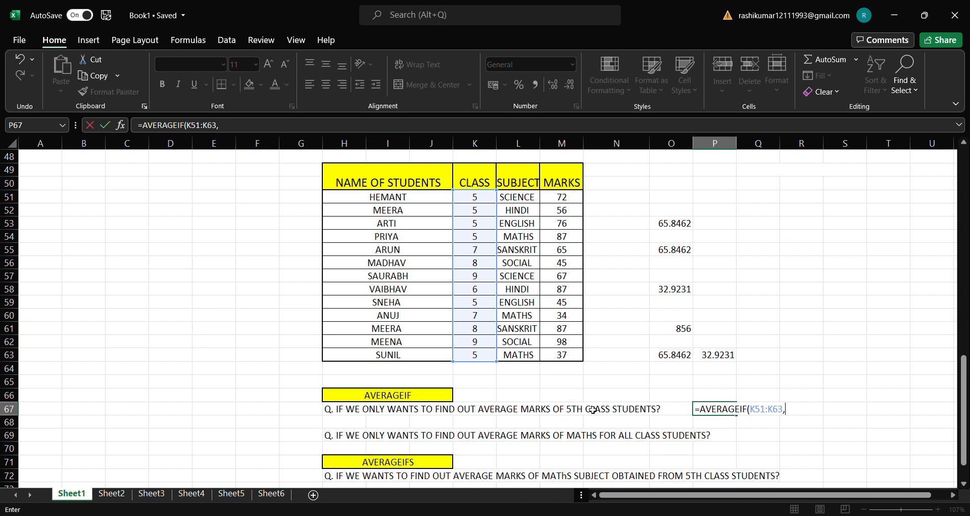
pyautogui.click(490, 226)
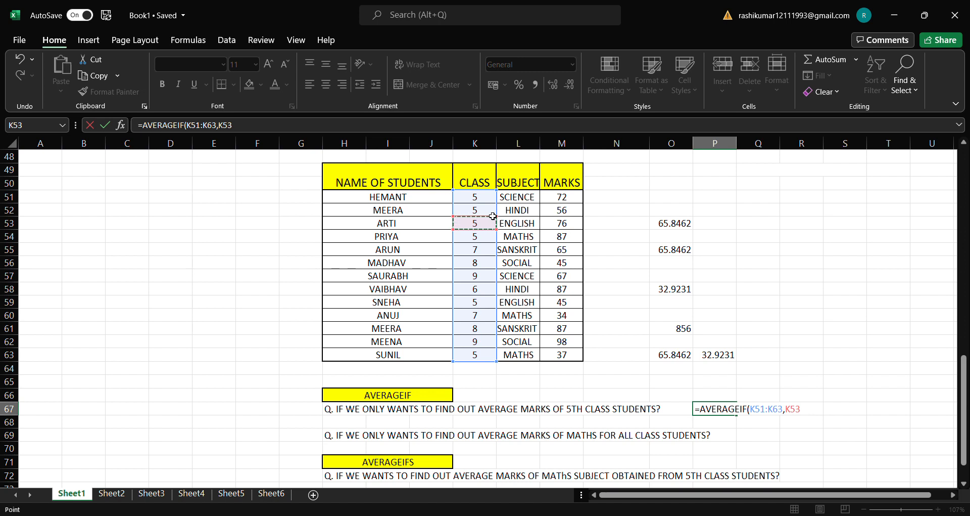
pyautogui.click(625, 212)
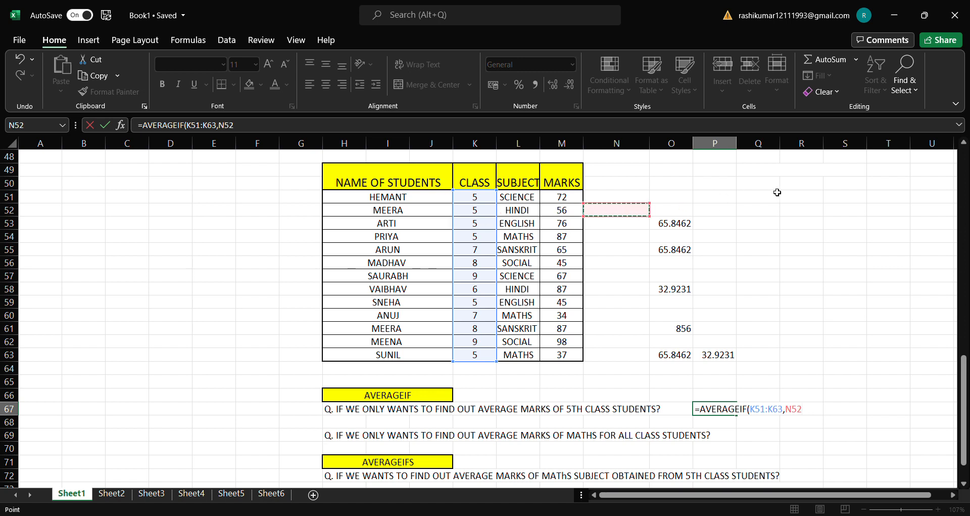
pyautogui.click(763, 198)
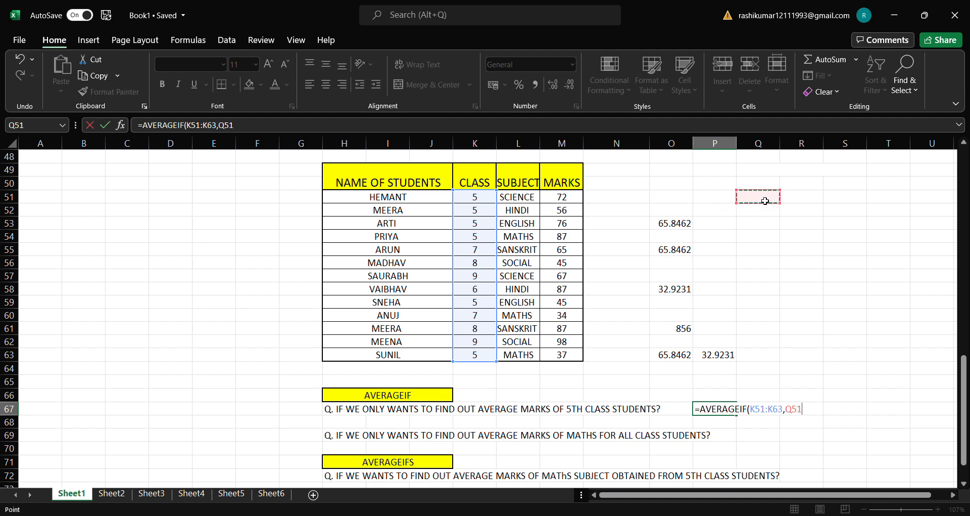
pyautogui.click(810, 211)
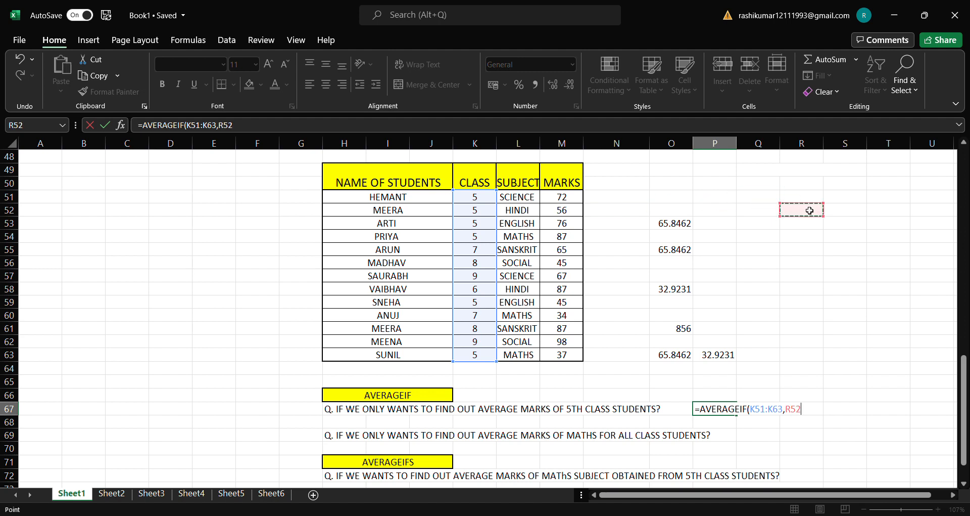
pyautogui.click(671, 184)
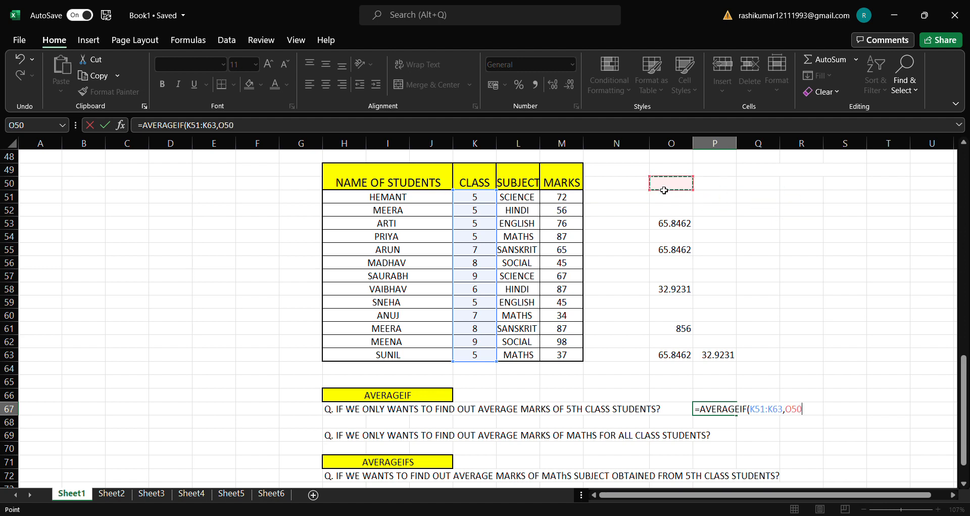
pyautogui.click(626, 209)
pyautogui.click(224, 242)
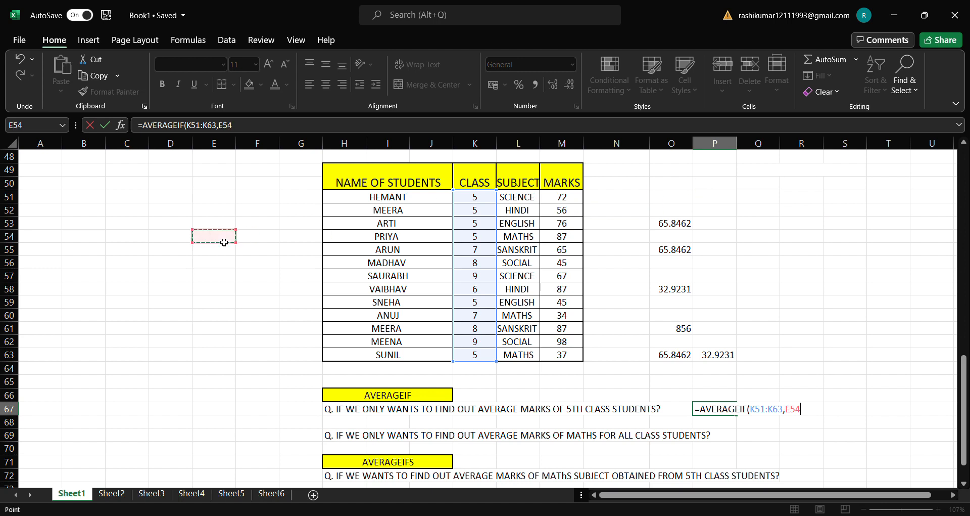
pyautogui.click(252, 210)
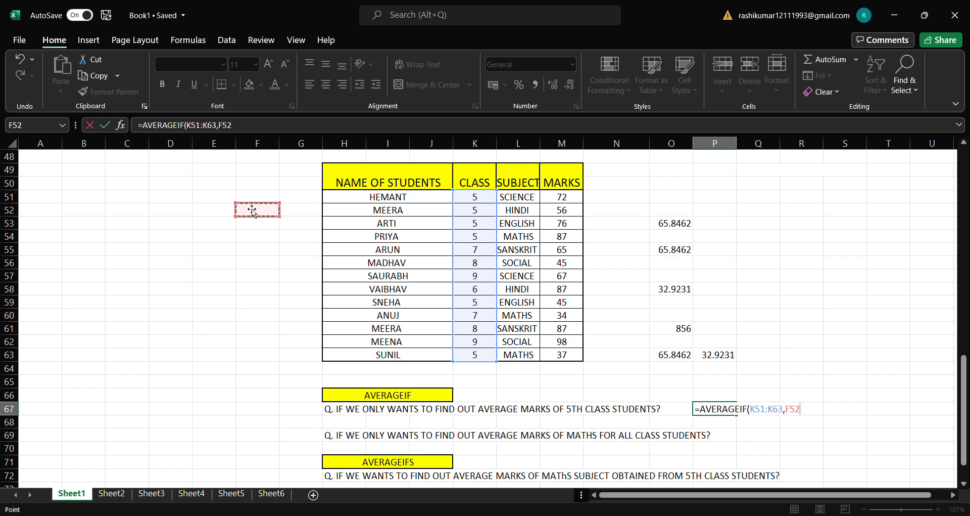
pyautogui.click(475, 226)
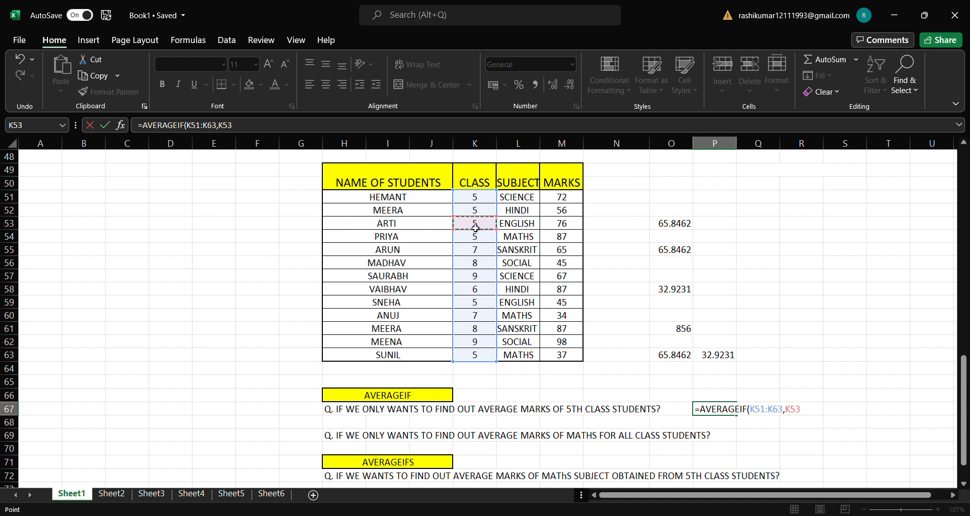
# Step: Complete the AVERAGEIF formula in P67 with the marks M51:M63 as the average range, and check the formula
pyautogui.write(',')
pyautogui.moveTo(570, 202); pyautogui.dragTo(569, 356)
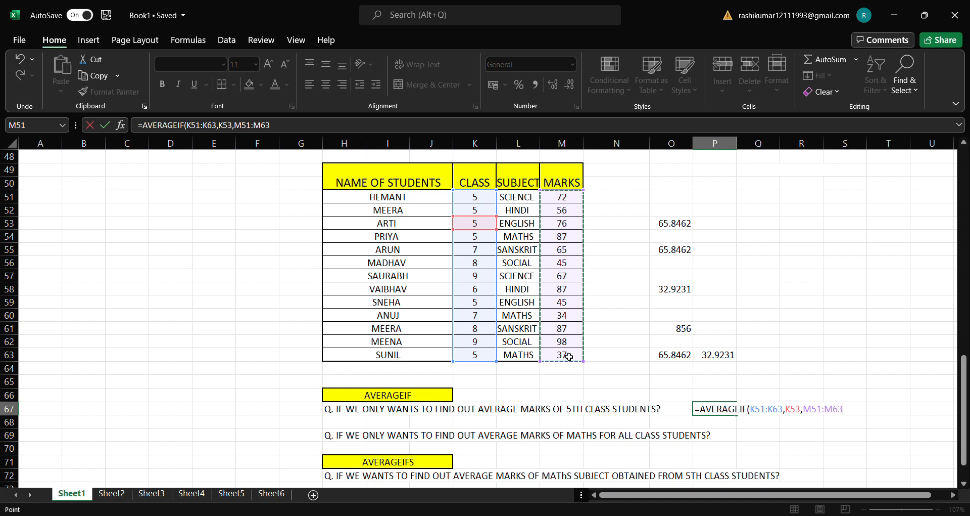
pyautogui.write(')')
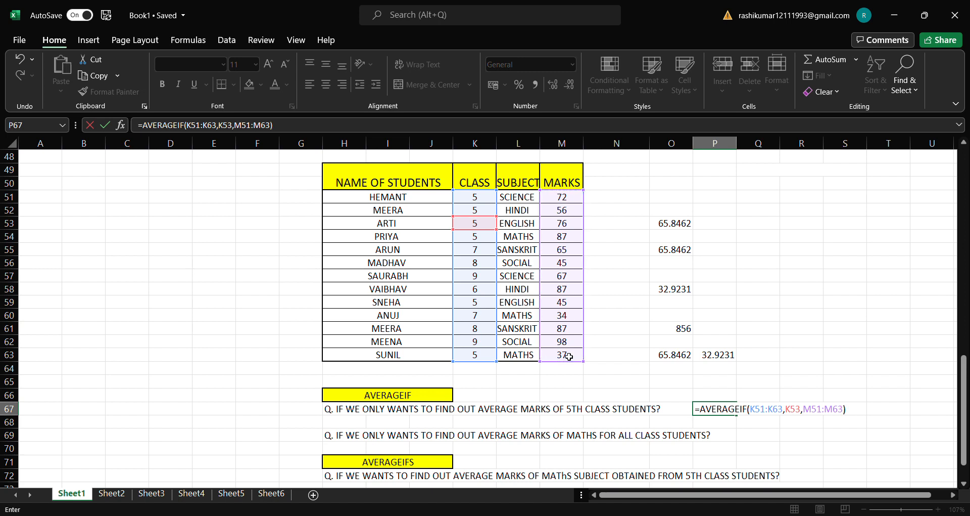
pyautogui.press('Return')
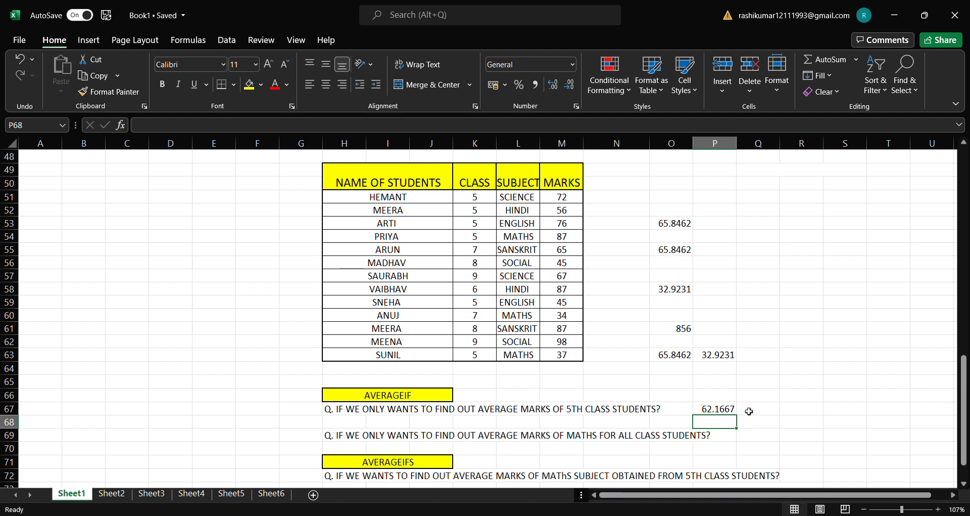
pyautogui.click(729, 409)
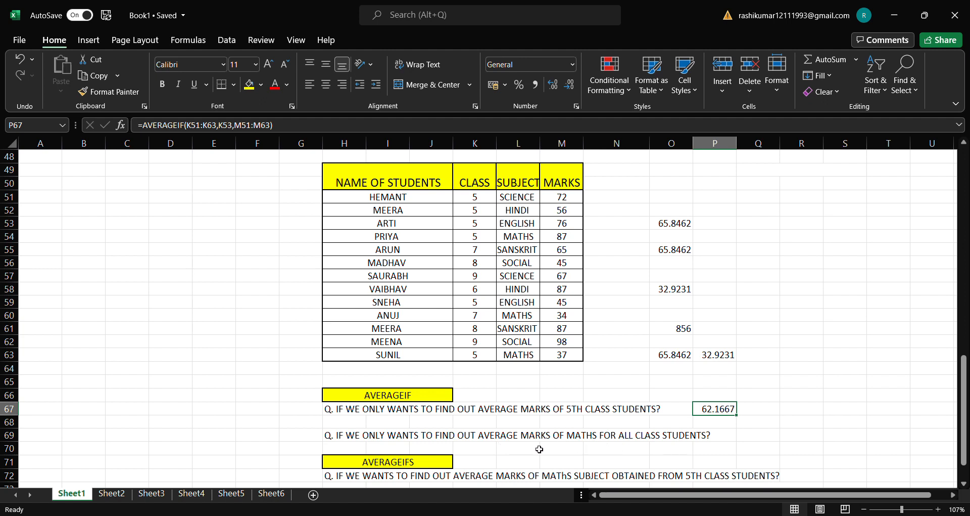
# Step: Begin an AVERAGEIF formula in cell Q69 with the subject column L51:L63 as its criteria range
pyautogui.doubleClick(775, 438)
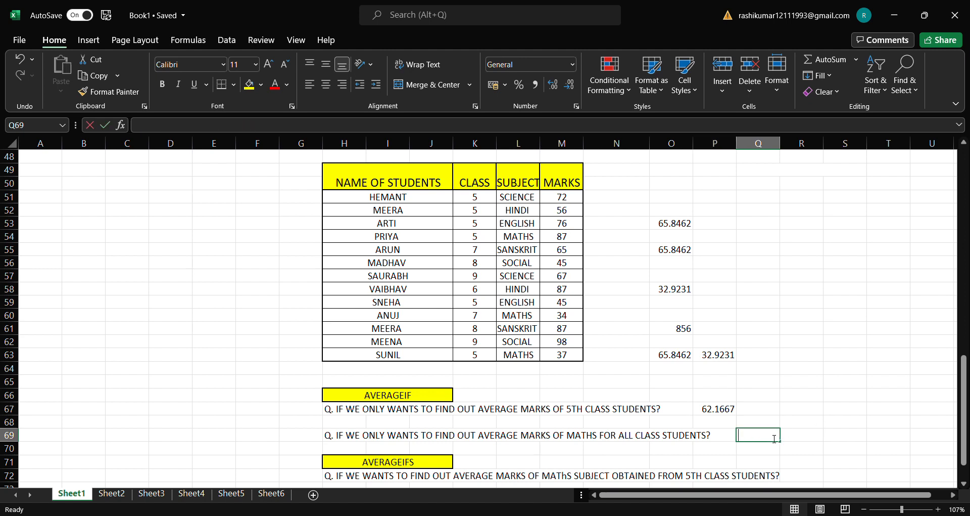
pyautogui.write('=')
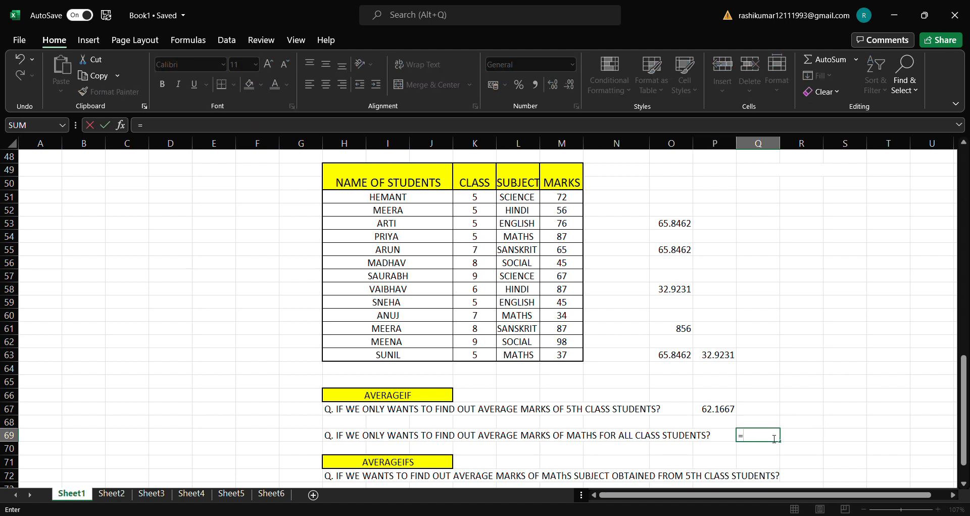
pyautogui.write('AVERGEIF')
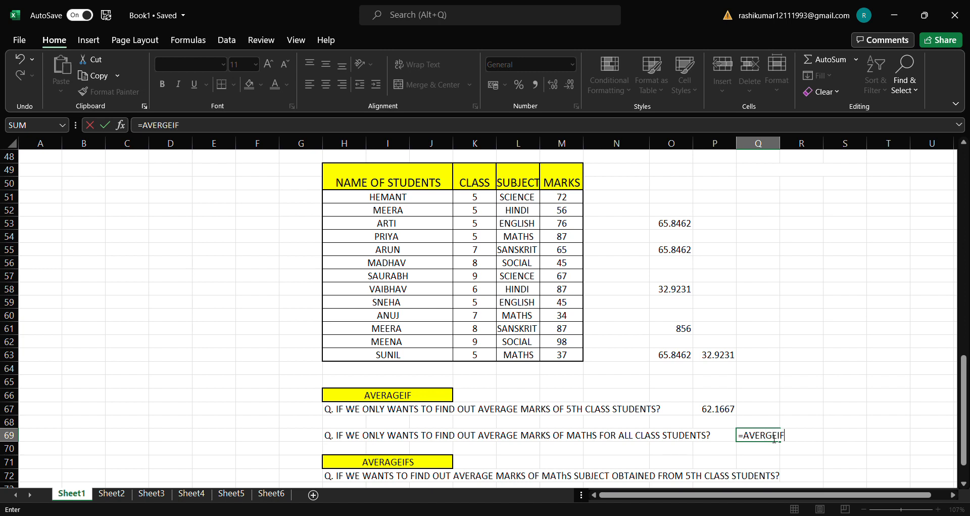
pyautogui.write('(')
pyautogui.press('BackSpace')
pyautogui.press('BackSpace')
pyautogui.press('BackSpace')
pyautogui.press('BackSpace')
pyautogui.press('BackSpace')
pyautogui.write('AGEIF(')
pyautogui.moveTo(526, 203); pyautogui.dragTo(522, 356)
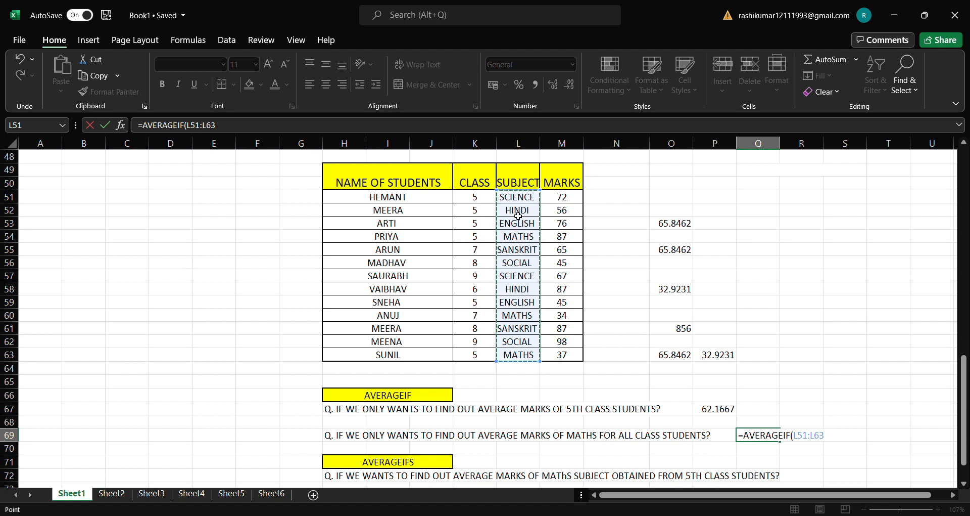
pyautogui.write(',')
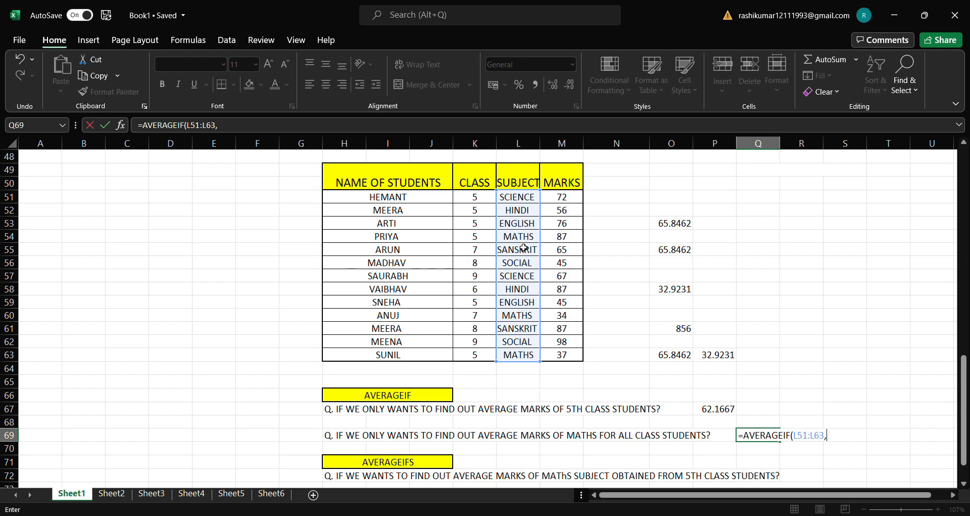
# Step: Complete the Q69 formula with MATHS cell L54 as the criterion and the marks M51:M63 as the average range
pyautogui.click(525, 237)
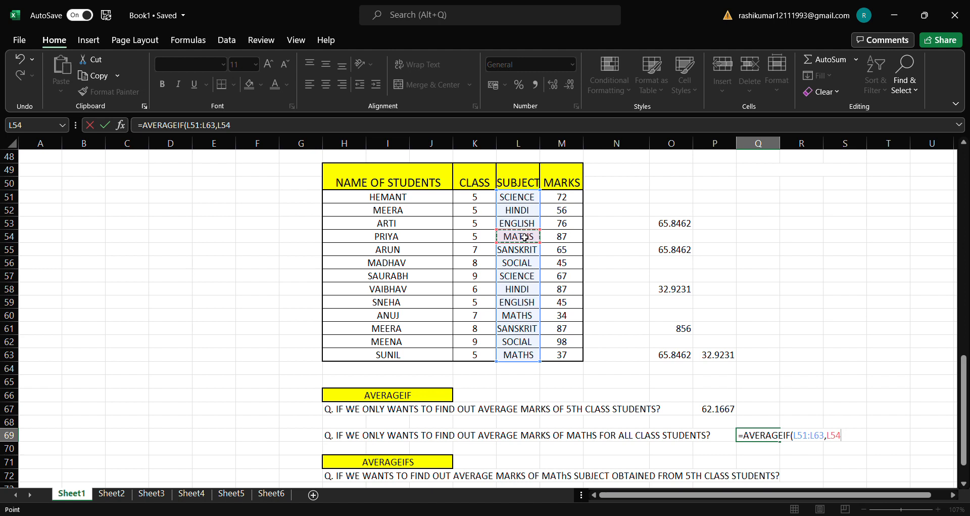
pyautogui.write(',')
pyautogui.moveTo(566, 196); pyautogui.dragTo(576, 304)
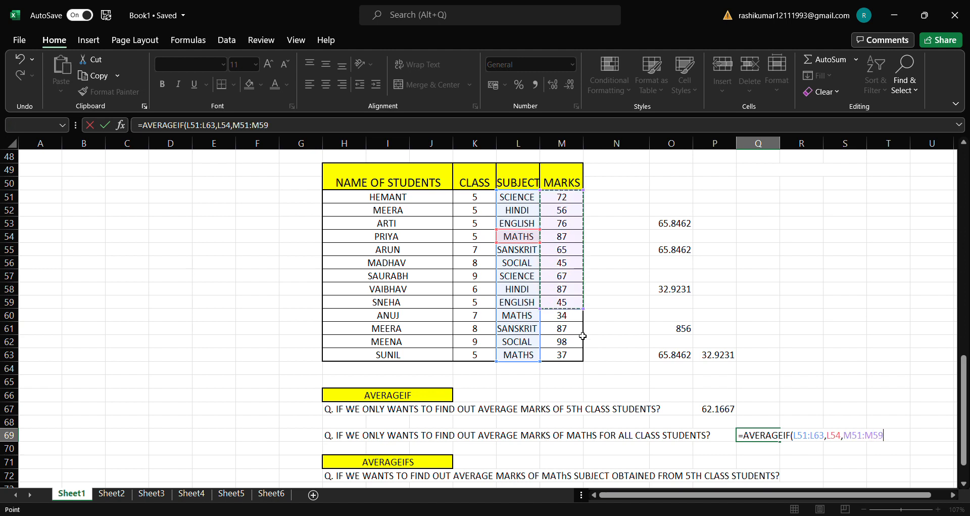
pyautogui.moveTo(583, 336); pyautogui.dragTo(581, 356)
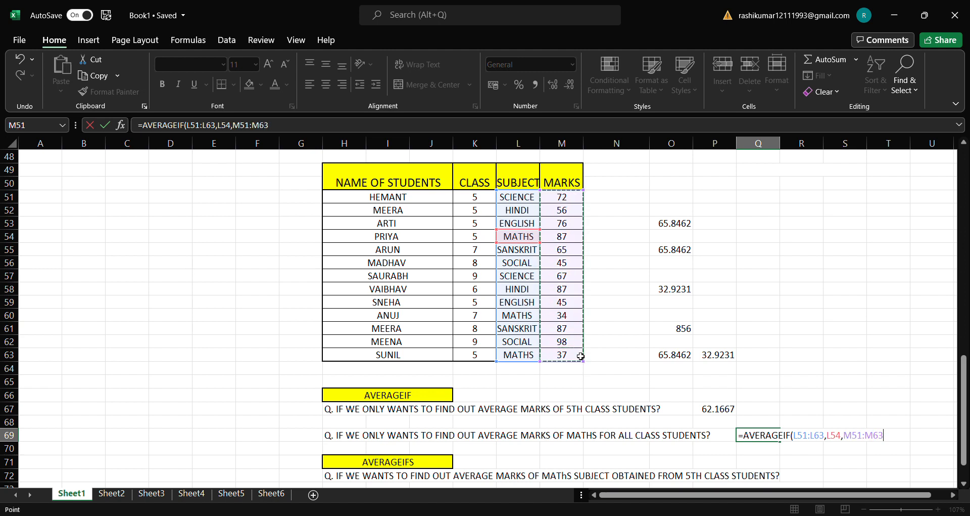
pyautogui.write(')')
pyautogui.press('Return')
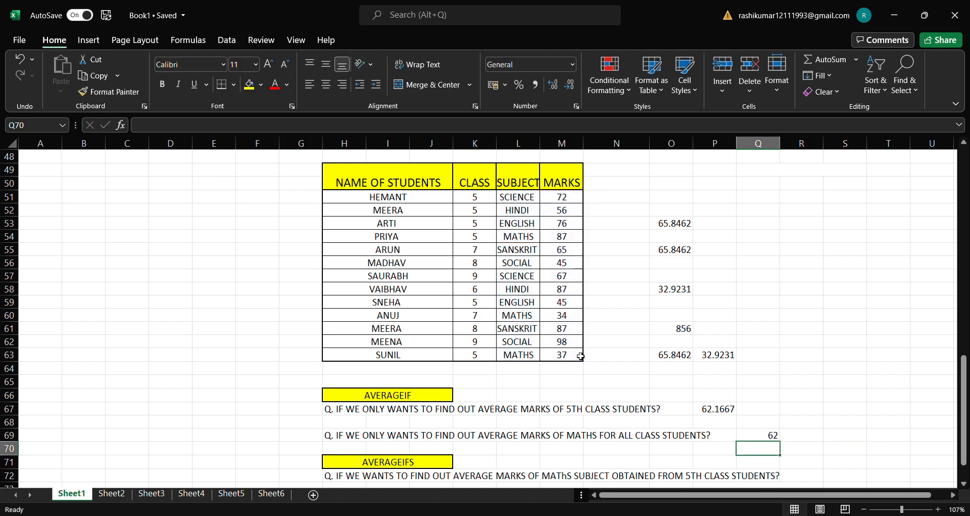